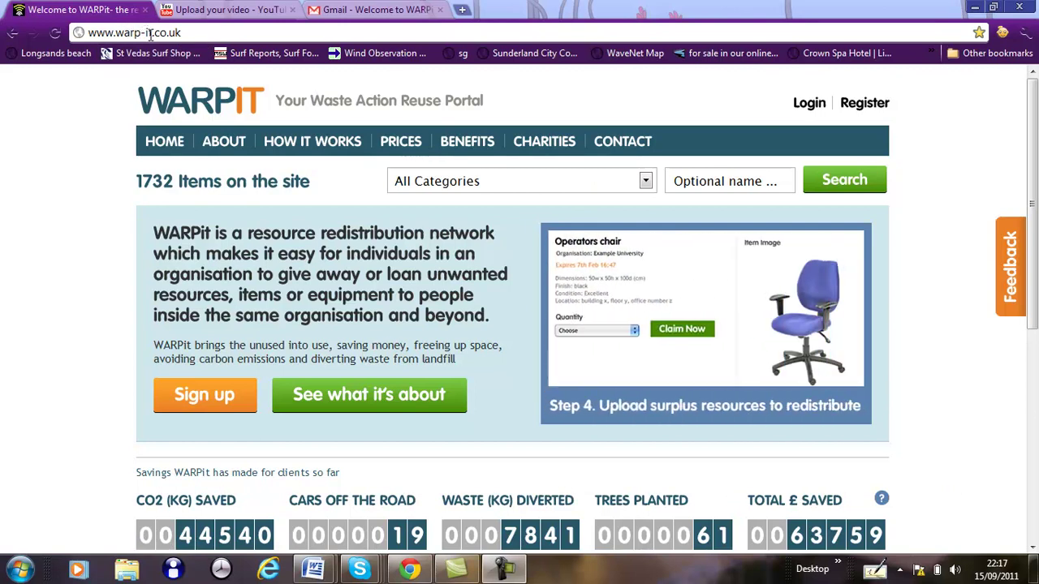
# Open the Charities page and scroll through the seven ways charitable groups benefit.
pyautogui.click(544, 146)
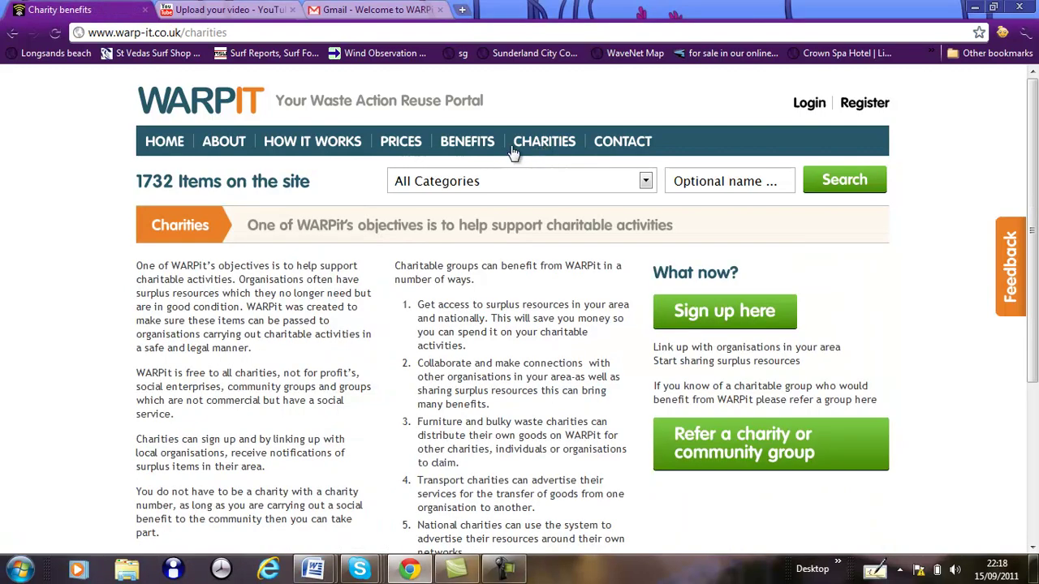
pyautogui.scroll(-1, 116, 274)
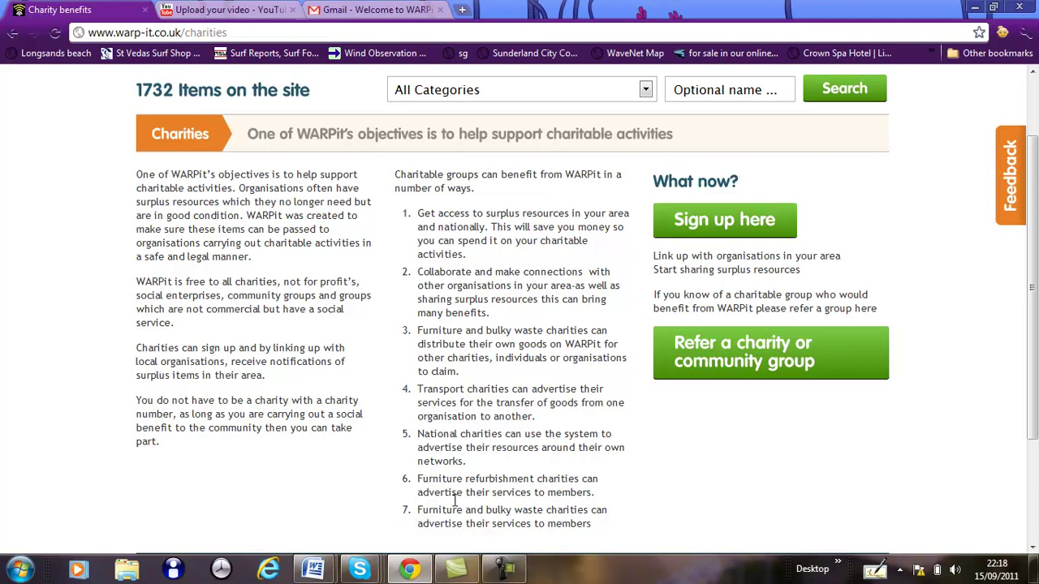
# Open the free Charities package sign-up form, look it over, then switch to the Gmail welcome email.
pyautogui.click(715, 231)
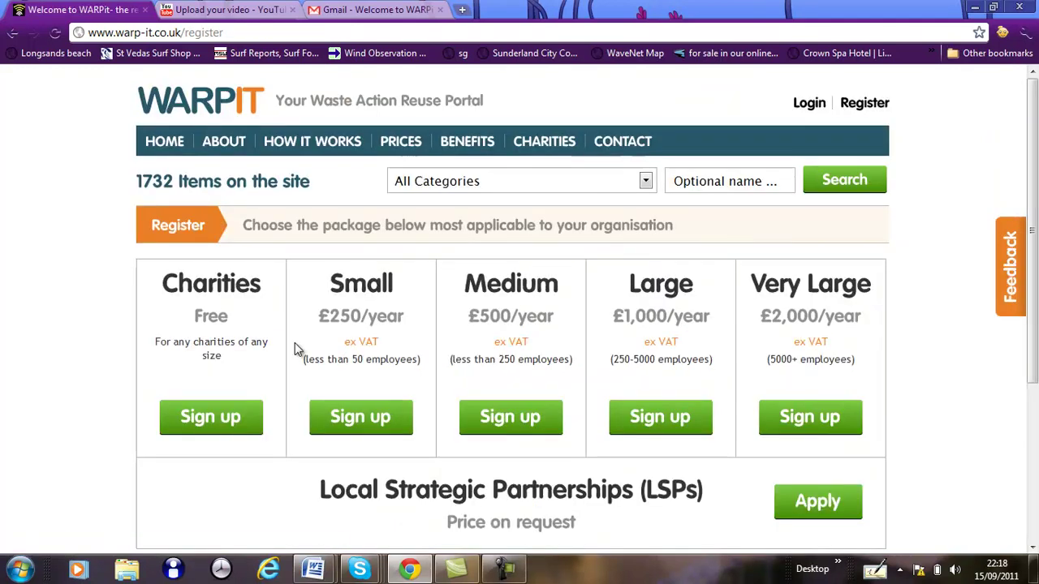
pyautogui.click(210, 416)
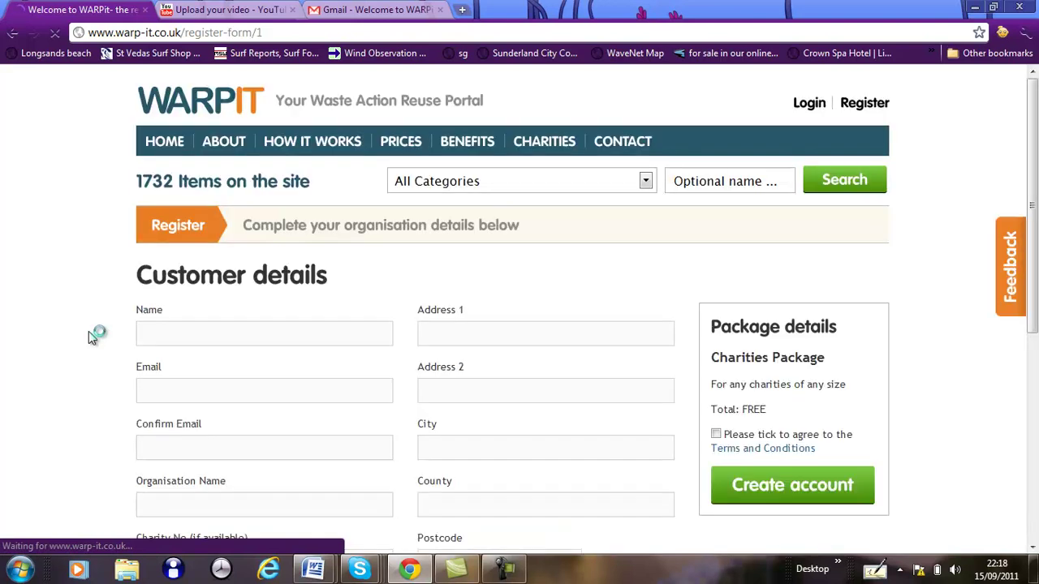
pyautogui.scroll(-1, 89, 331)
pyautogui.scroll(-2, 81, 330)
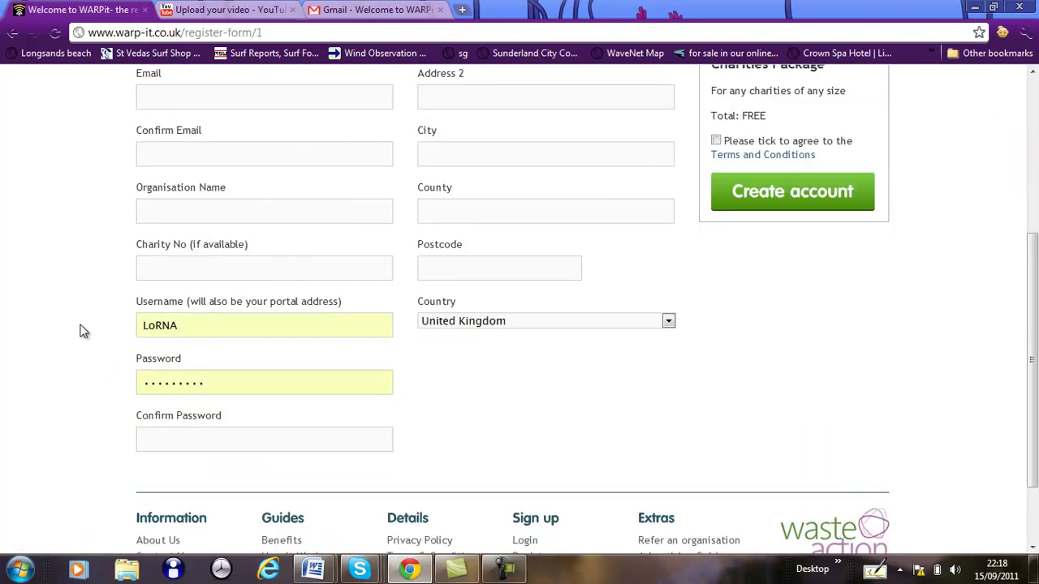
pyautogui.scroll(2, 272, 387)
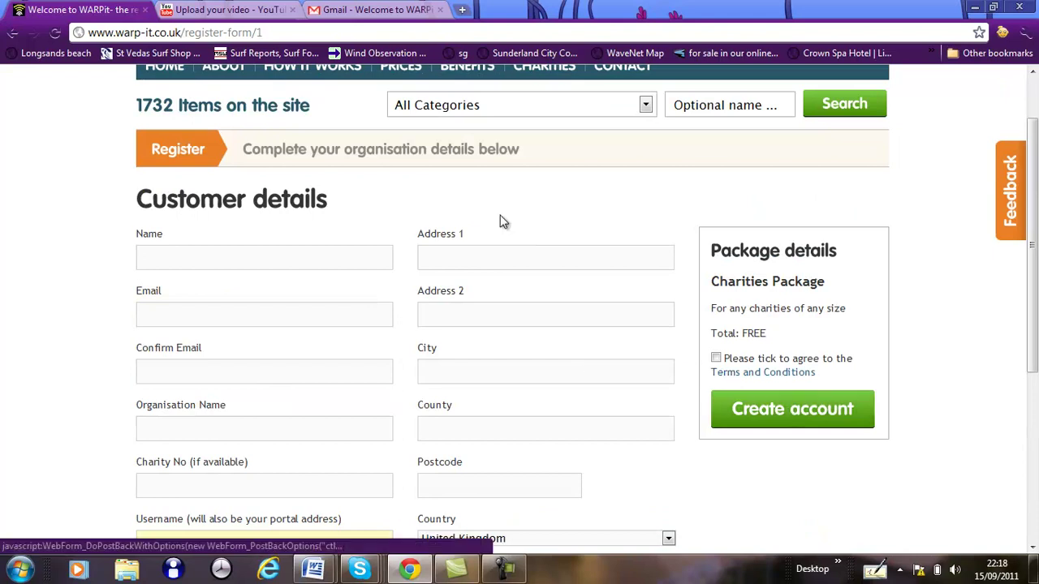
pyautogui.click(394, 11)
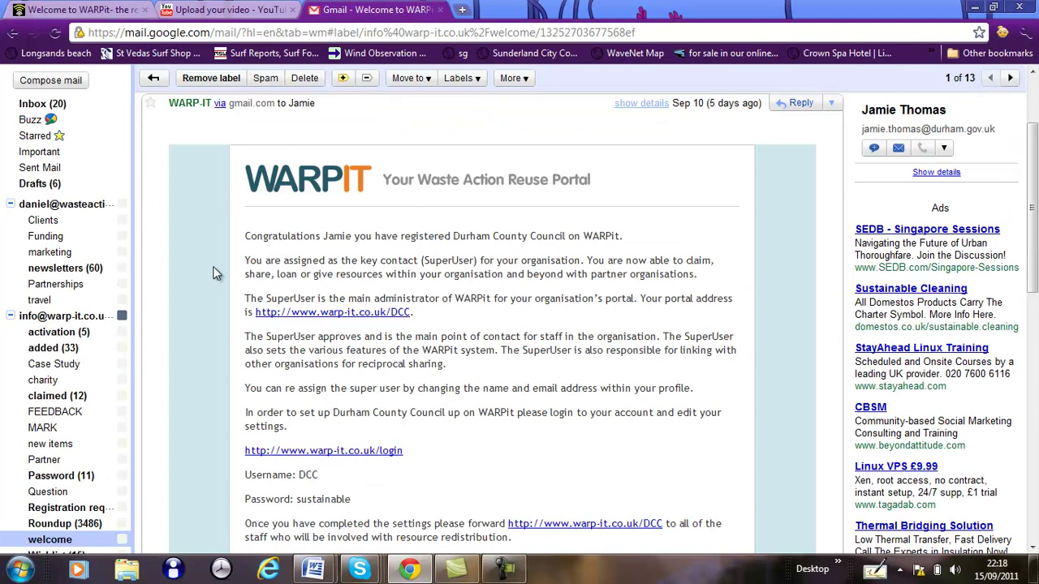
# Read the WARPit welcome email with the portal address, then return to the registration form tab.
pyautogui.click(185, 414)
pyautogui.scroll(-3, 186, 416)
pyautogui.scroll(-1, 187, 416)
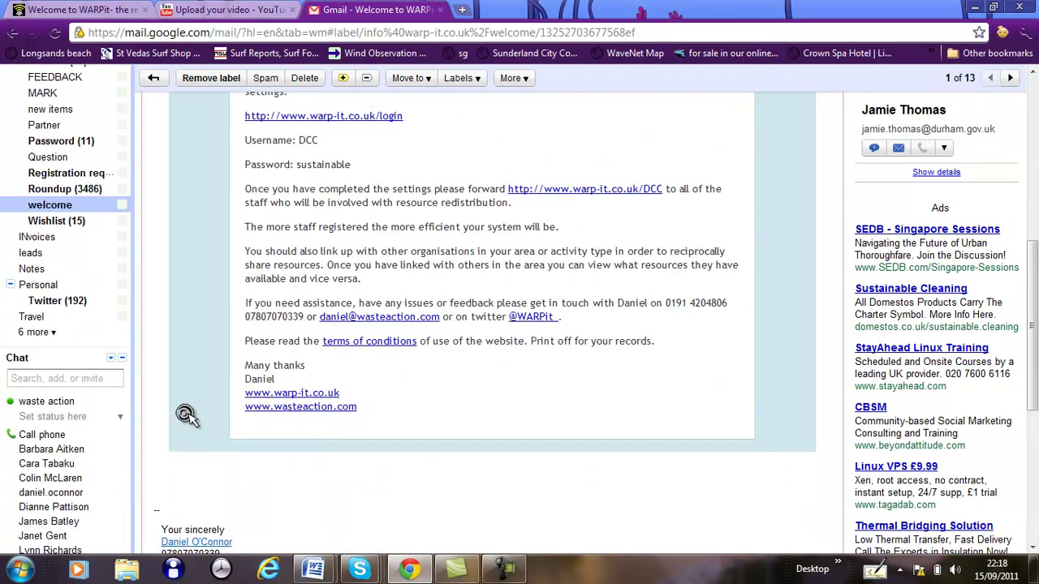
pyautogui.scroll(1, 186, 415)
pyautogui.scroll(5, 185, 411)
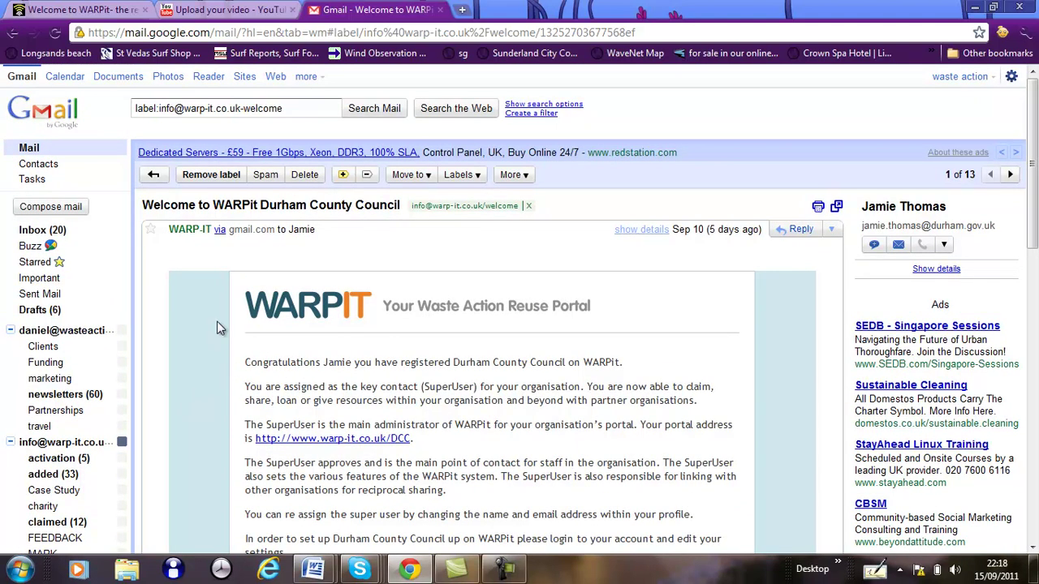
pyautogui.scroll(-2, 217, 322)
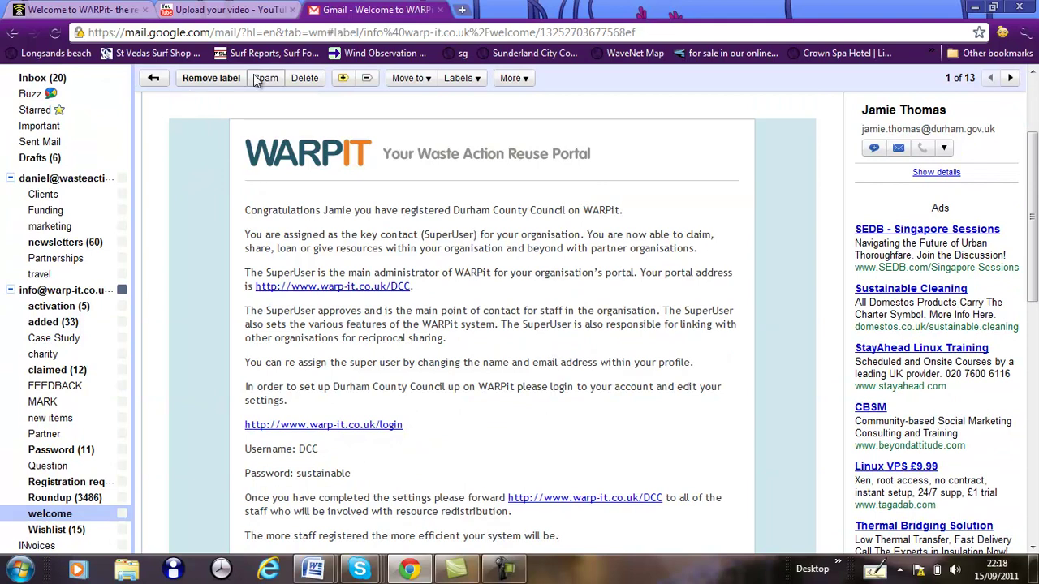
pyautogui.click(125, 11)
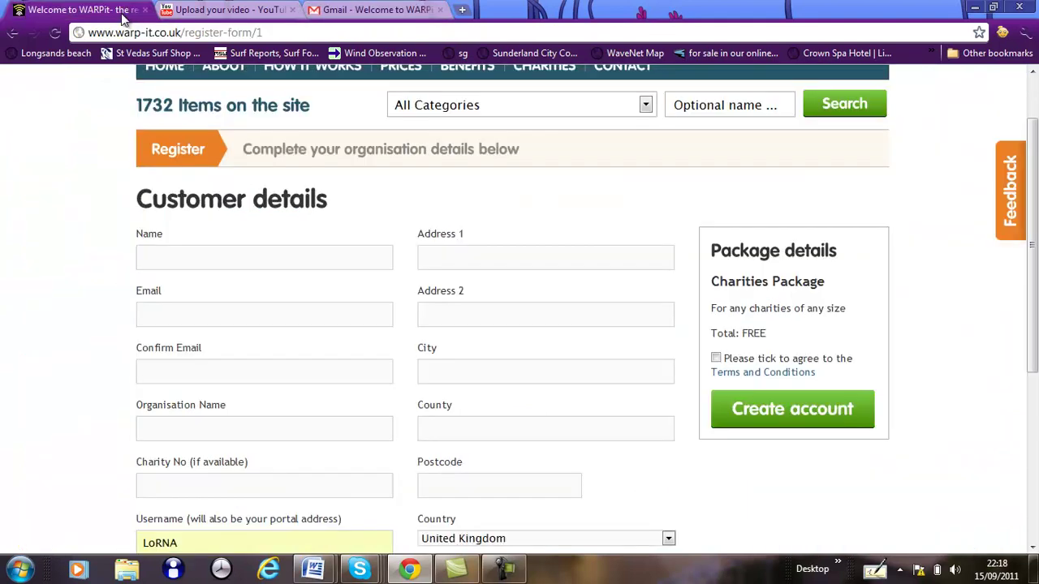
# Scroll to the top and go to the WARPit Login page.
pyautogui.scroll(1, 52, 181)
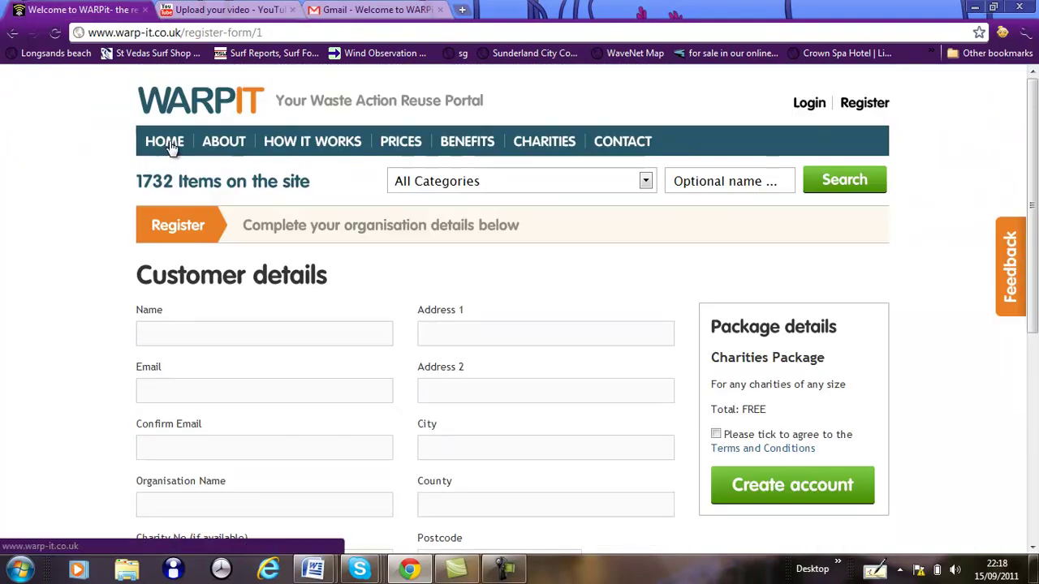
pyautogui.click(810, 103)
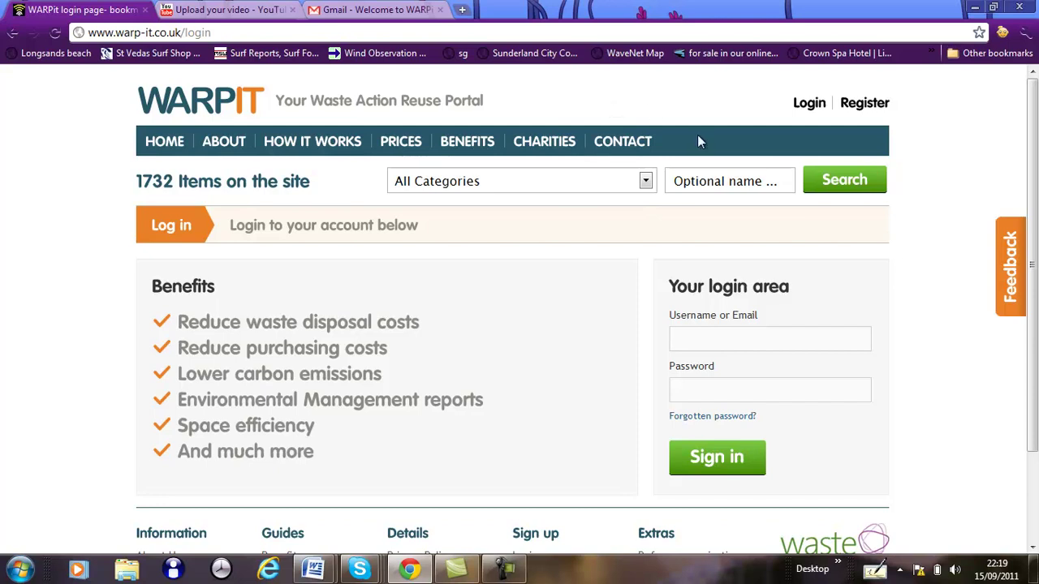
# Sign in using the saved username from autocomplete and the account password.
pyautogui.click(685, 341)
pyautogui.write('WA')
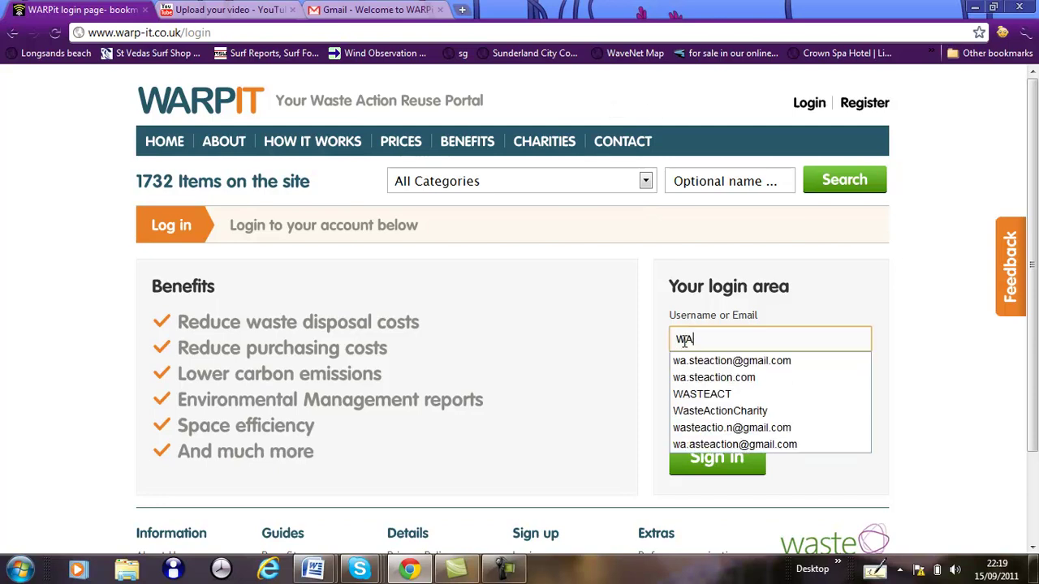
pyautogui.click(779, 391)
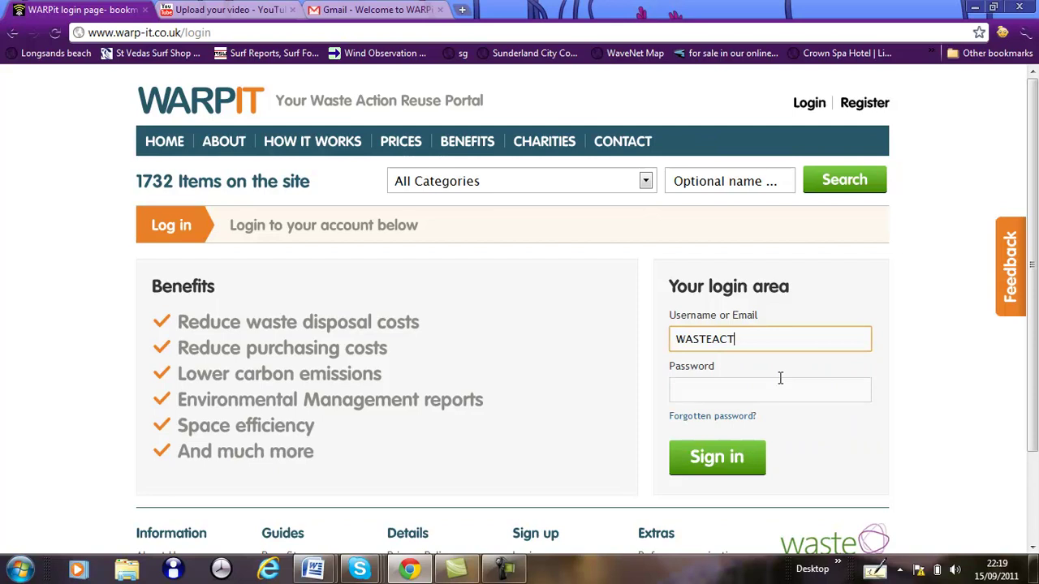
pyautogui.click(736, 390)
pyautogui.write('*********')
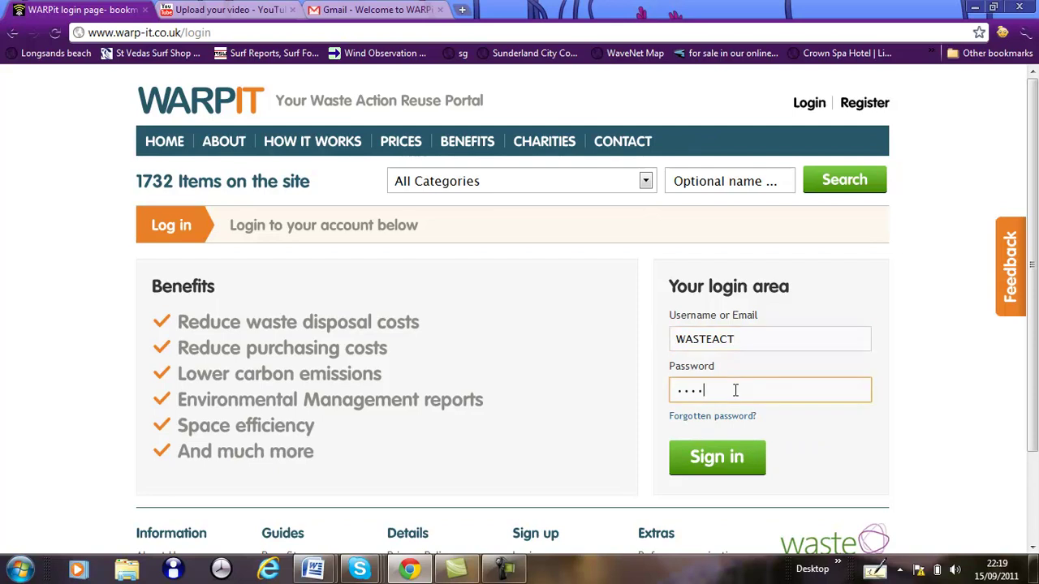
pyautogui.click(731, 457)
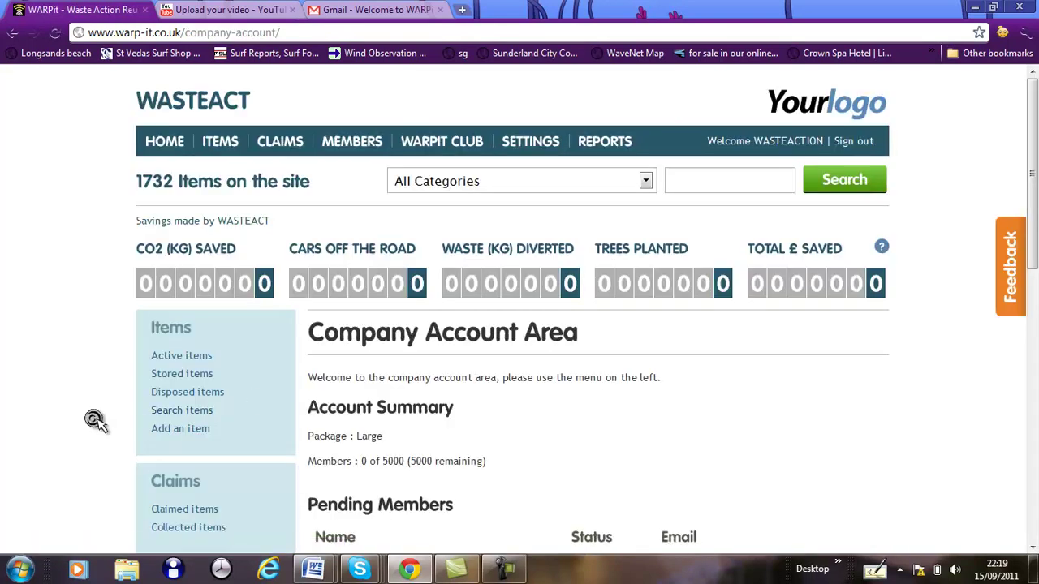
# Review the account summary and Latest Items, then open View organisations under WARPit Club.
pyautogui.scroll(-1, 96, 424)
pyautogui.scroll(1, 97, 424)
pyautogui.scroll(-1, 93, 424)
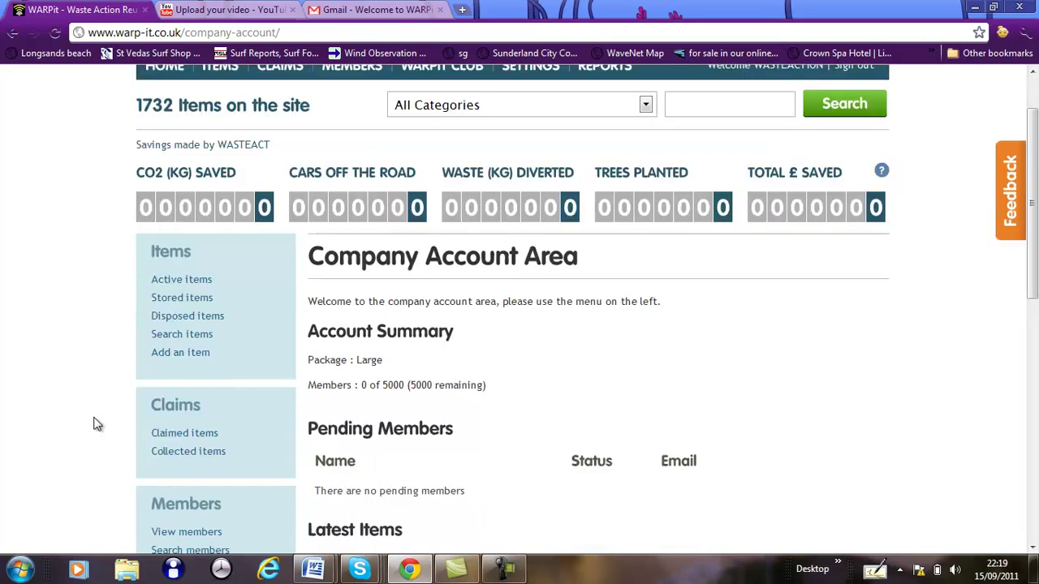
pyautogui.scroll(1, 93, 424)
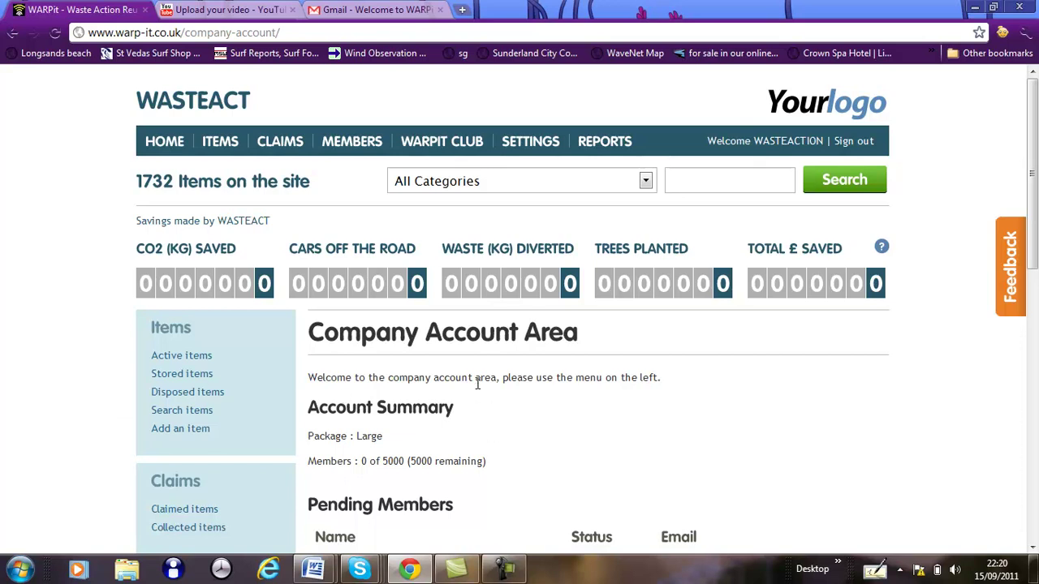
pyautogui.scroll(-2, 661, 356)
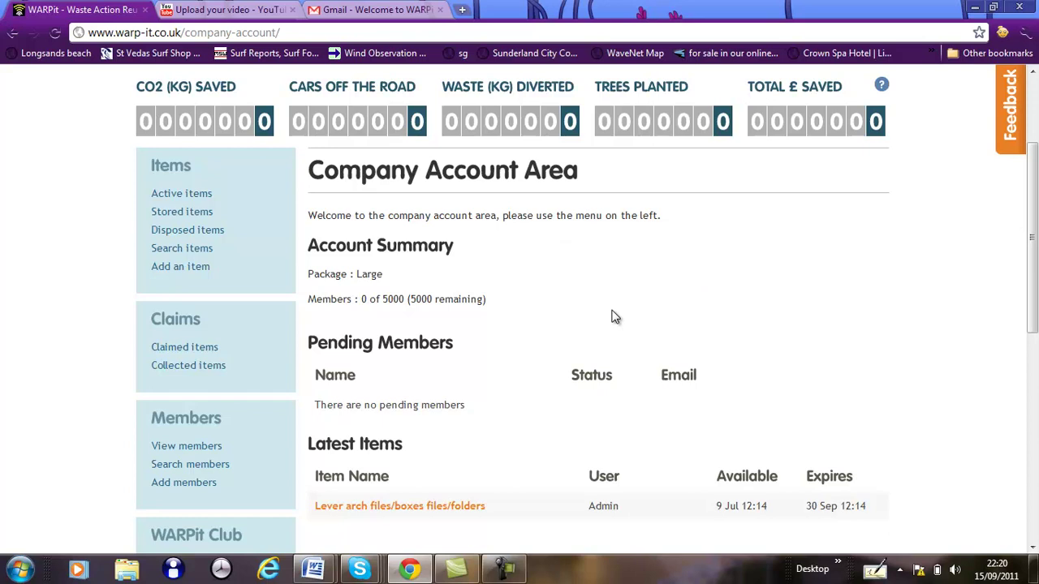
pyautogui.scroll(2, 593, 304)
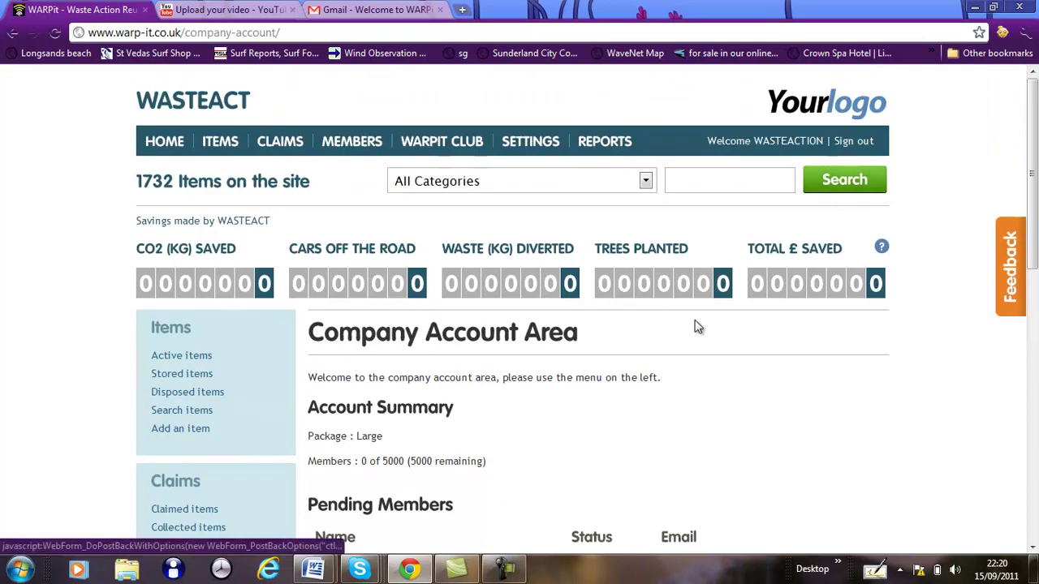
pyautogui.scroll(-2, 588, 365)
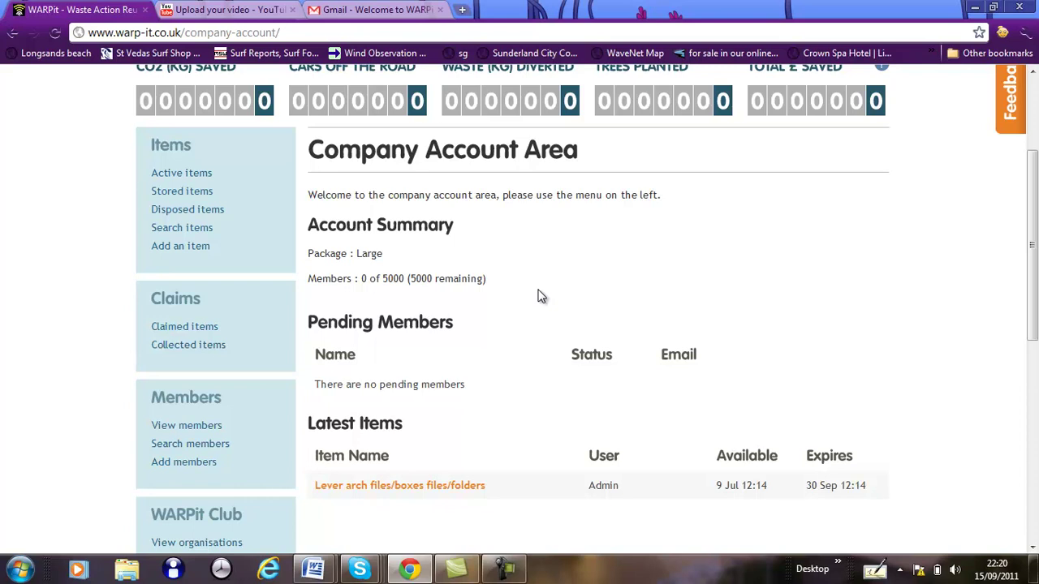
pyautogui.scroll(-1, 541, 296)
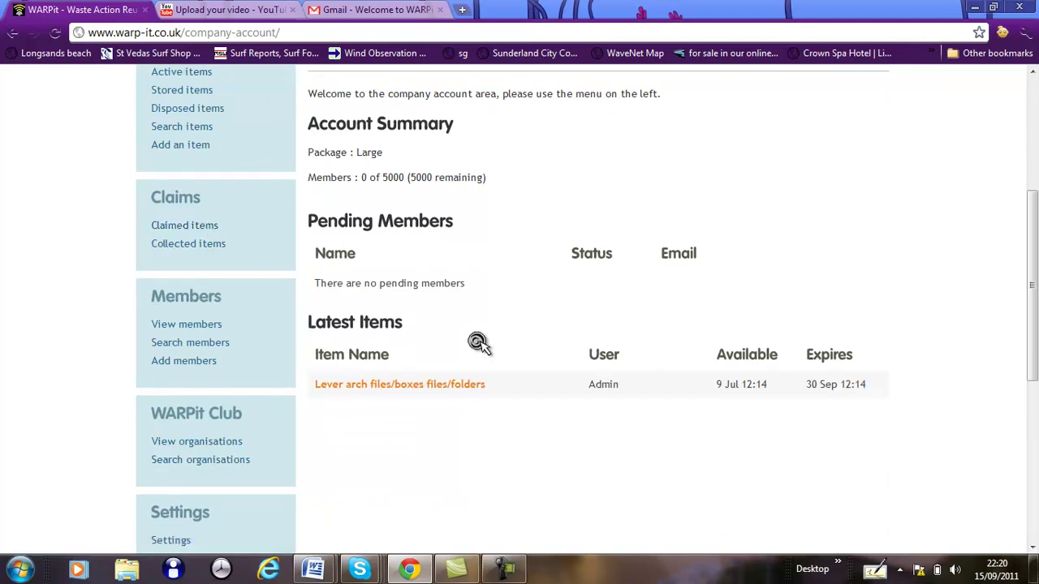
pyautogui.scroll(2, 477, 345)
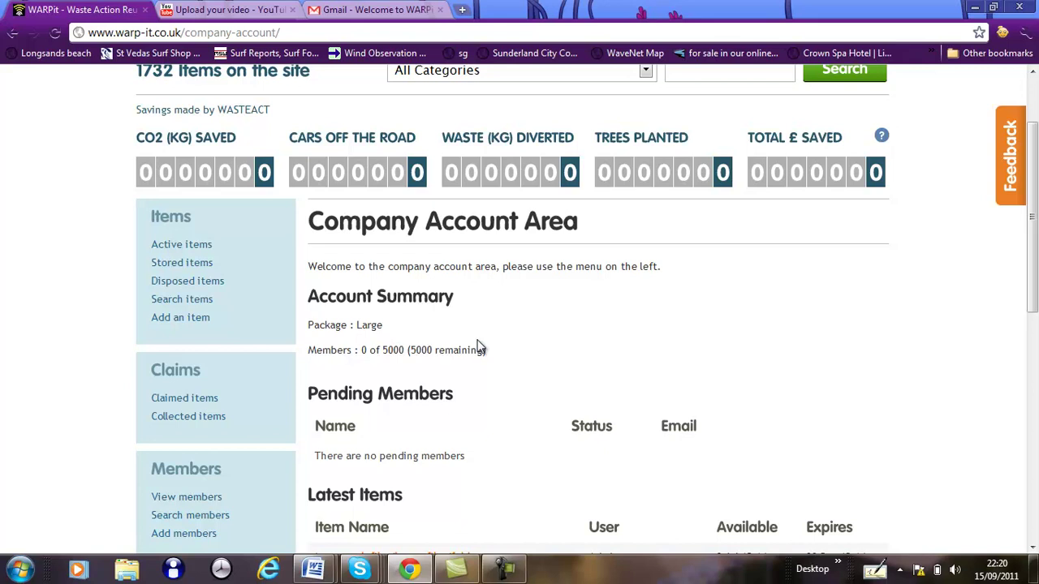
pyautogui.scroll(-3, 478, 347)
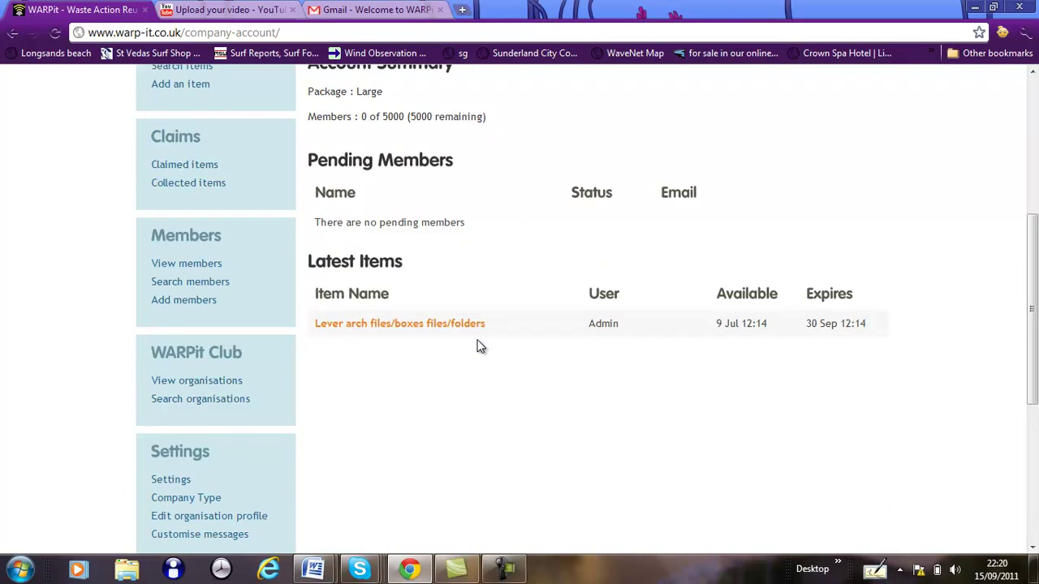
pyautogui.scroll(-2, 93, 357)
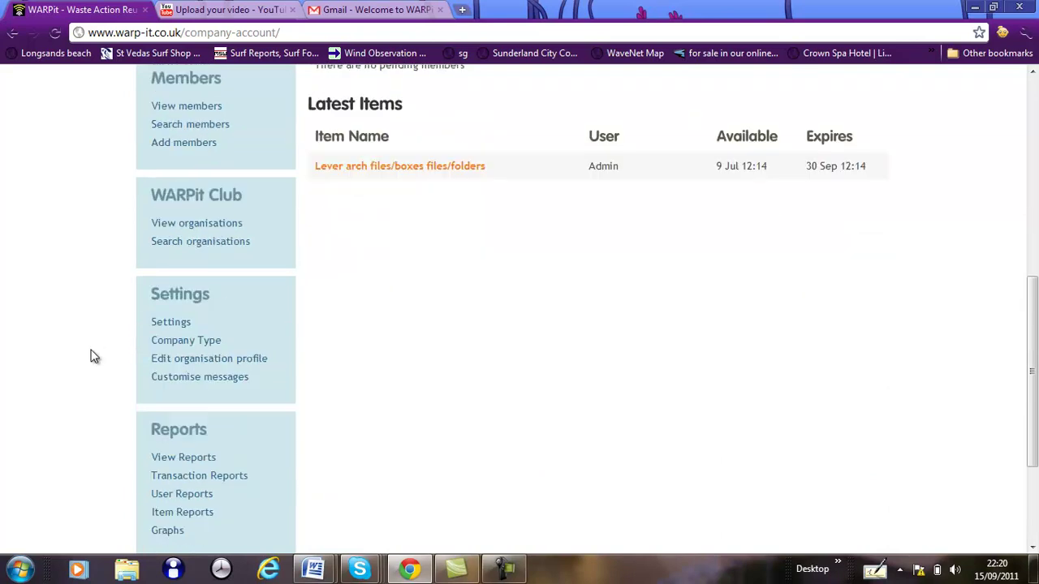
pyautogui.click(212, 231)
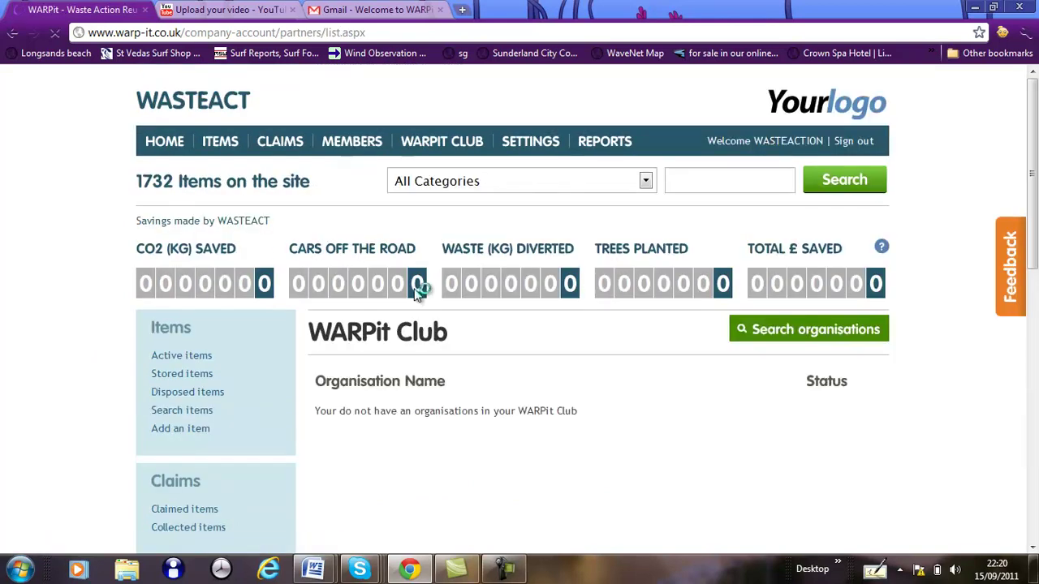
# Search all organisations with no filters and open Sunderland City Council from the results.
pyautogui.scroll(-2, 598, 425)
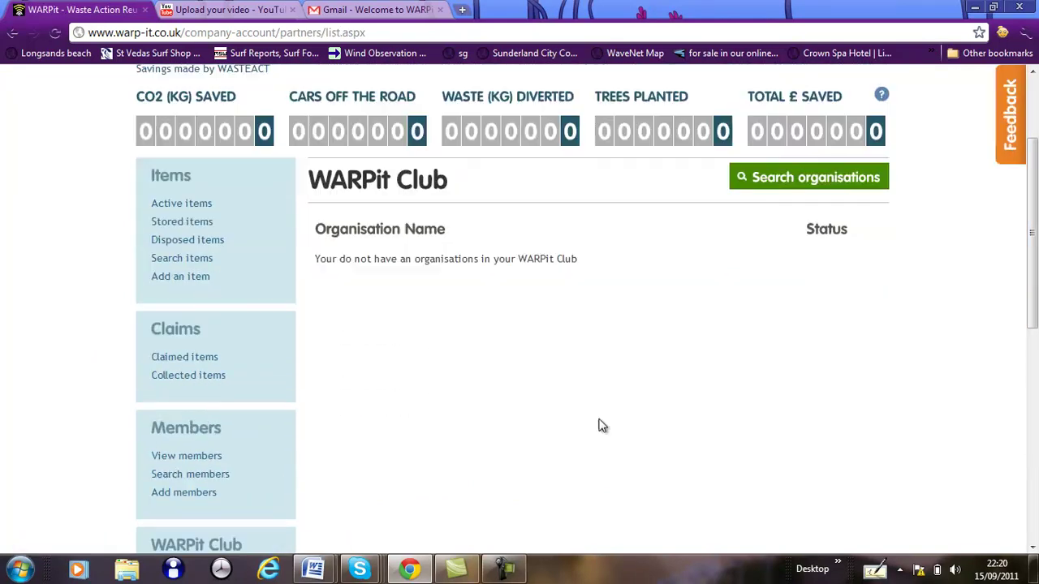
pyautogui.scroll(-1, 73, 463)
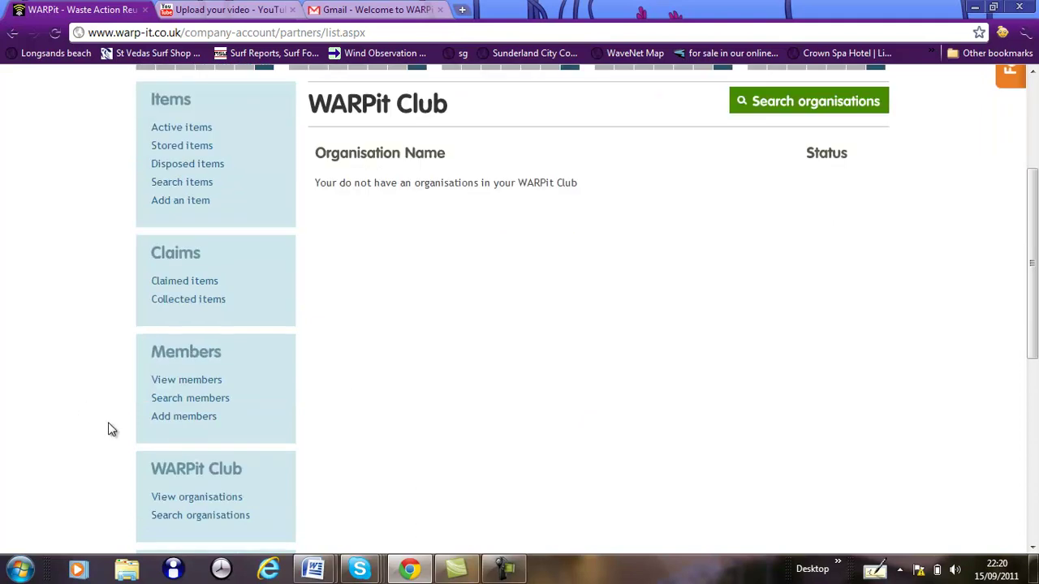
pyautogui.scroll(-1, 71, 477)
pyautogui.click(189, 432)
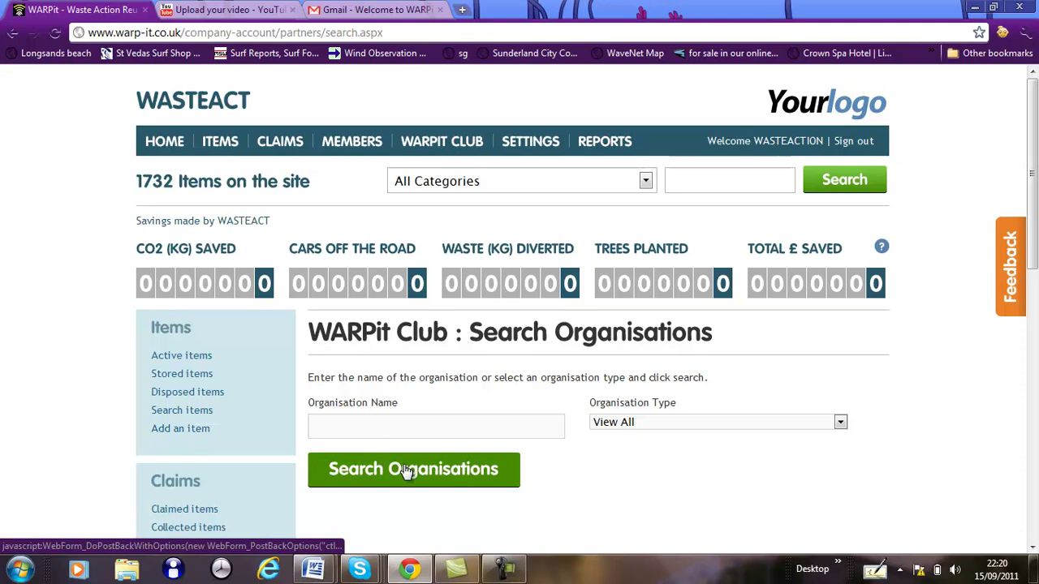
pyautogui.click(408, 475)
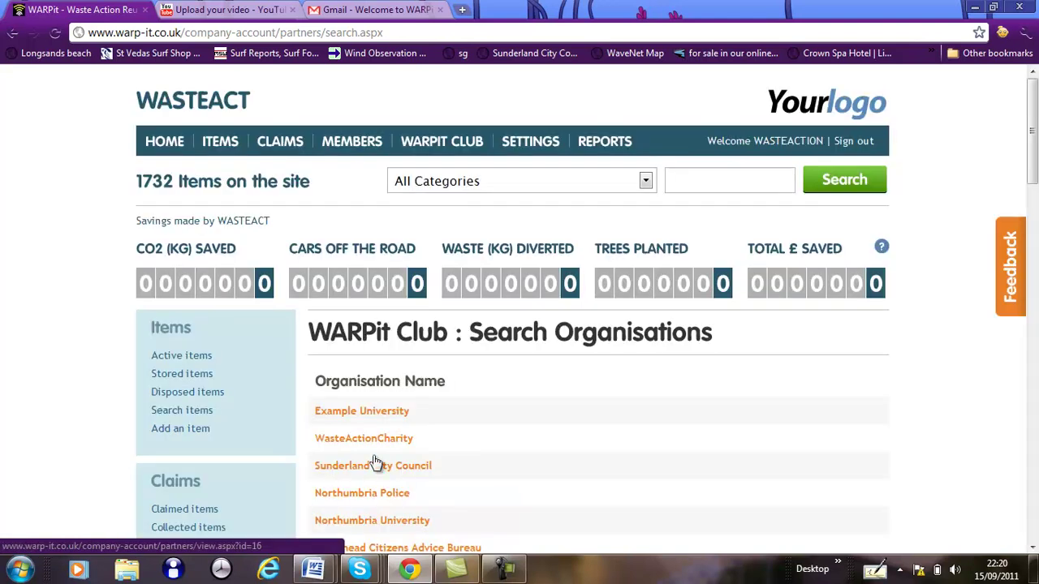
pyautogui.scroll(-1, 75, 375)
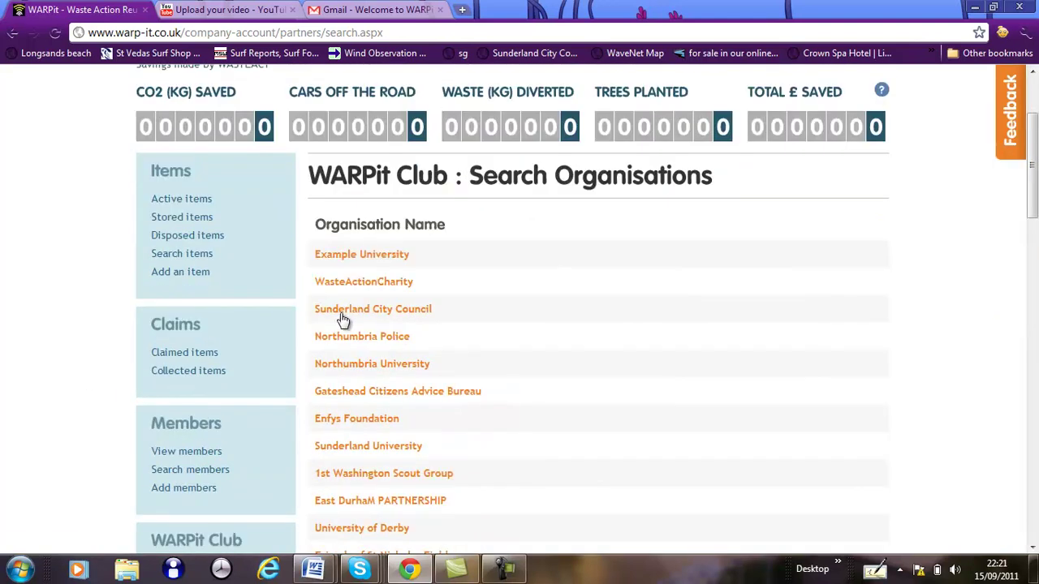
pyautogui.click(366, 317)
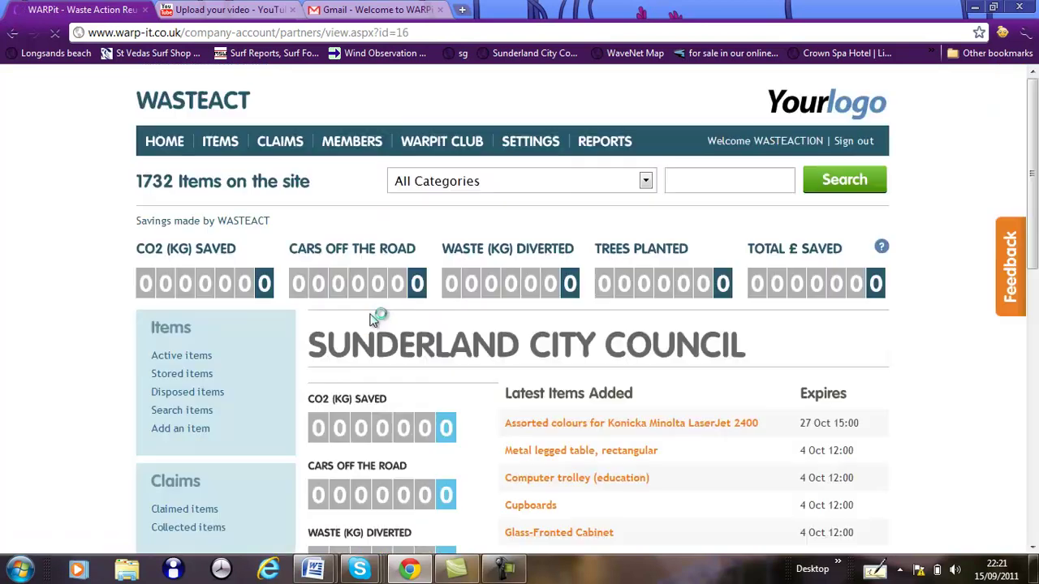
# Request a partnership with Sunderland City Council, then return HOME to the Company Account Area.
pyautogui.scroll(-4, 516, 343)
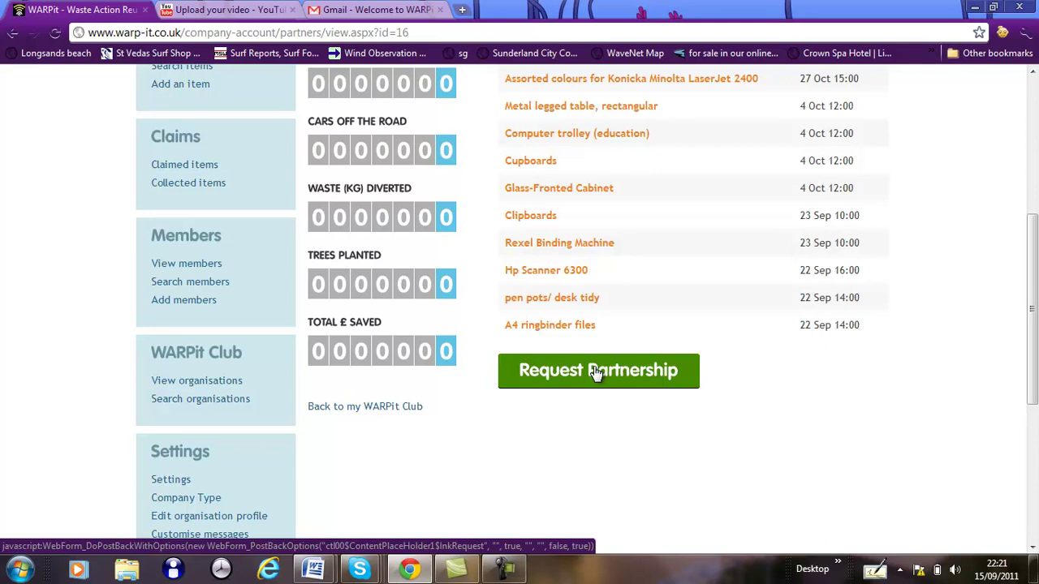
pyautogui.click(596, 372)
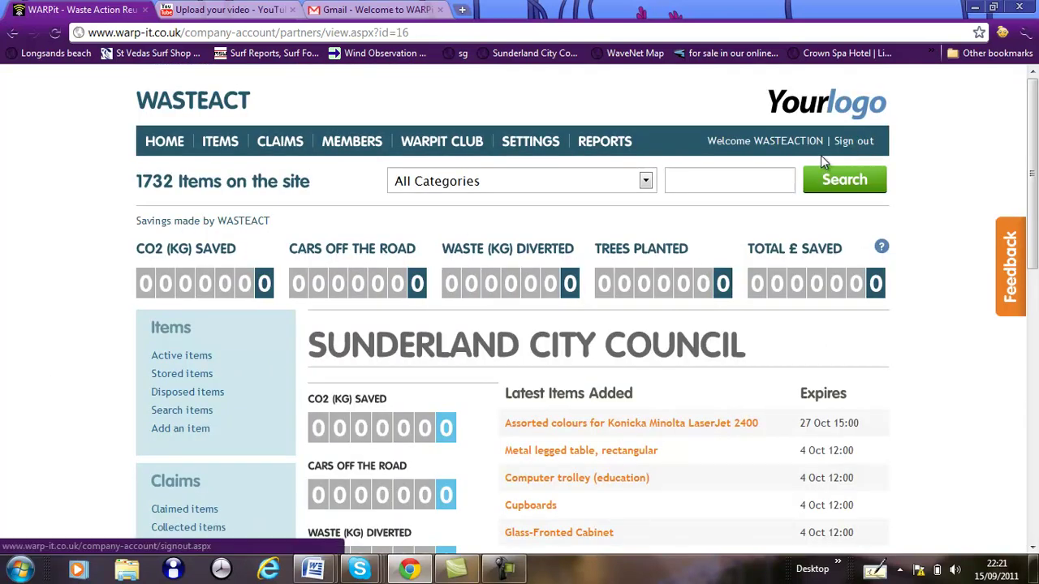
pyautogui.click(177, 138)
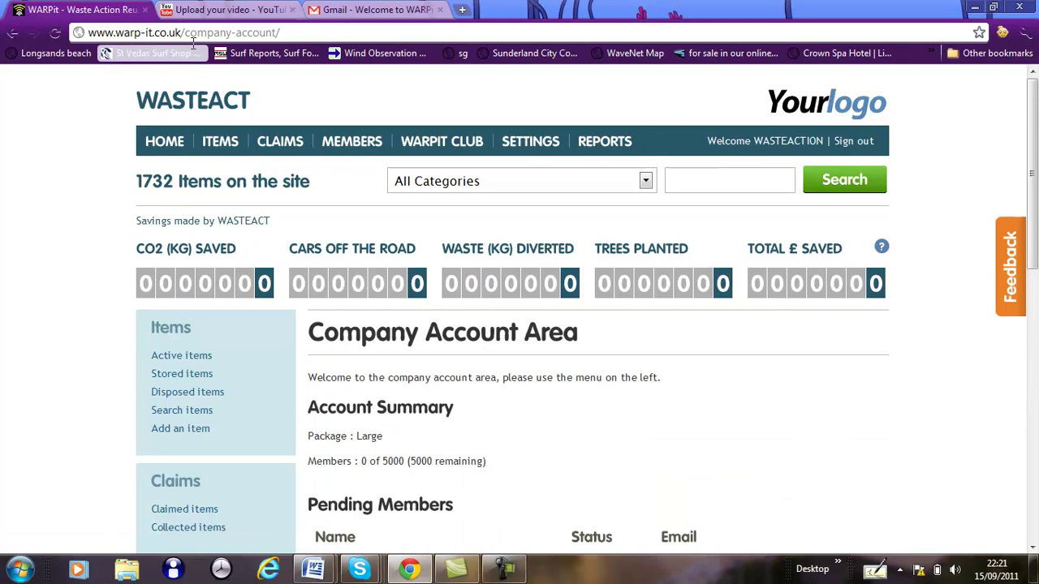
pyautogui.moveTo(184, 32); pyautogui.dragTo(297, 39)
pyautogui.press('BackSpace')
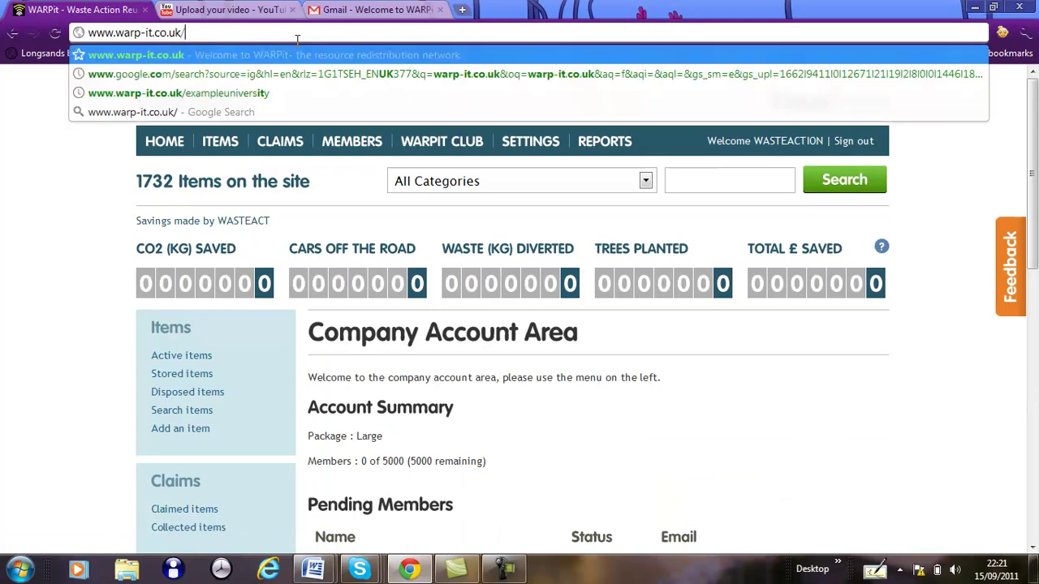
pyautogui.write('waste')
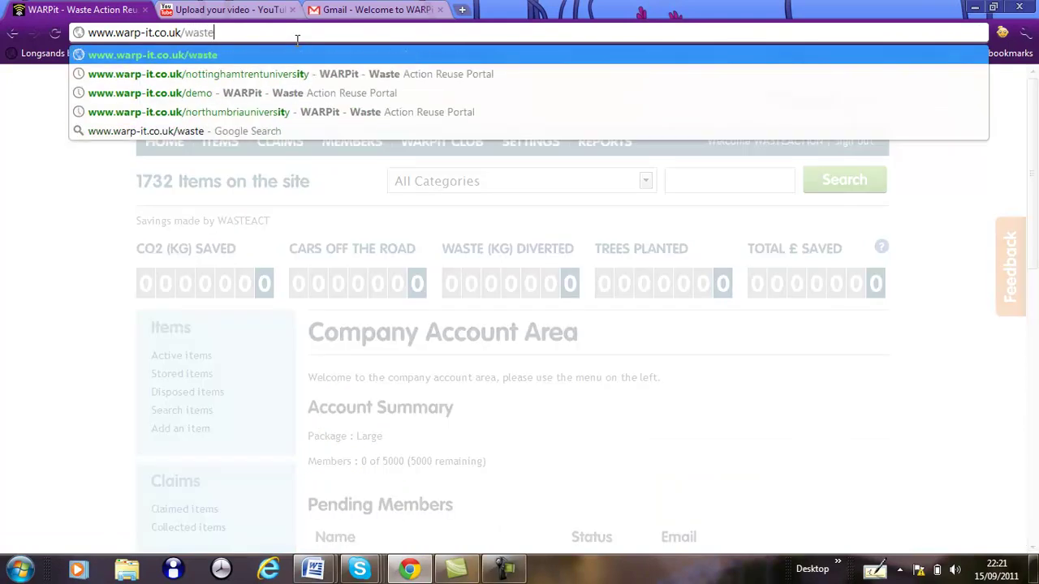
pyautogui.write('act')
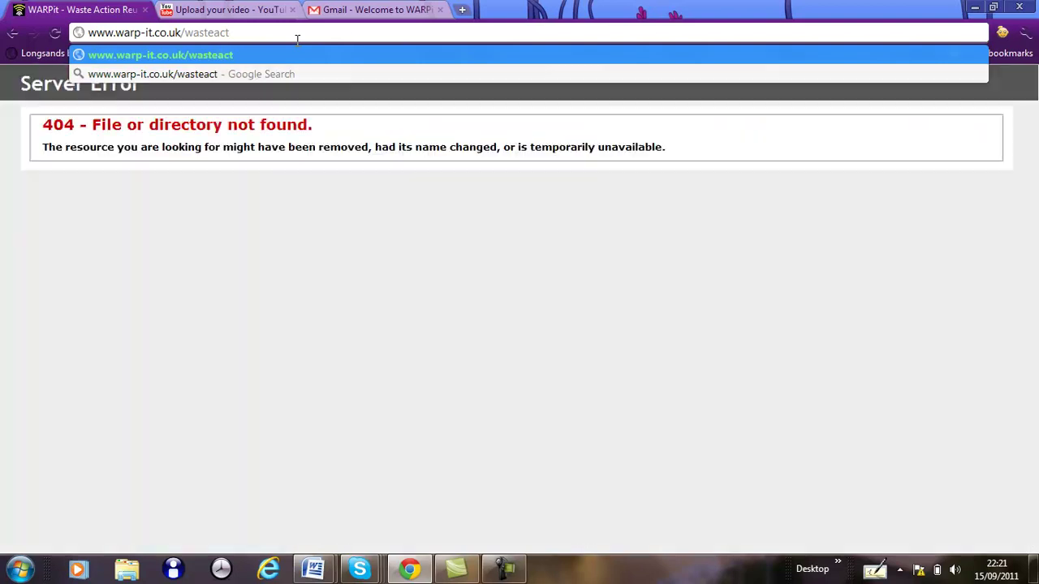
pyautogui.press('Return')
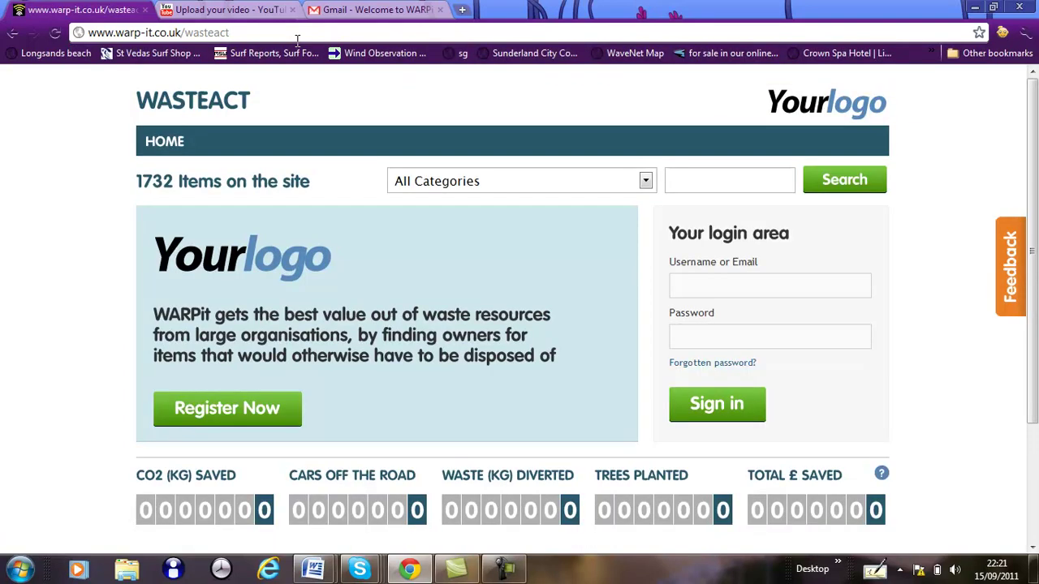
pyautogui.click(242, 27)
pyautogui.doubleClick(242, 27)
pyautogui.write('wa')
pyautogui.press('BackSpace')
pyautogui.press('BackSpace')
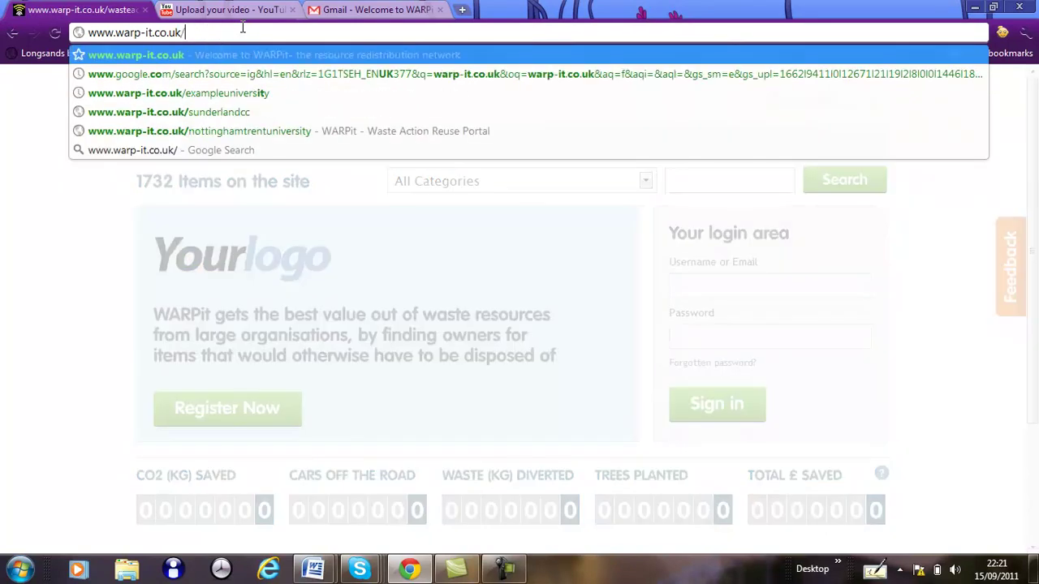
pyautogui.write('WASTEAC')
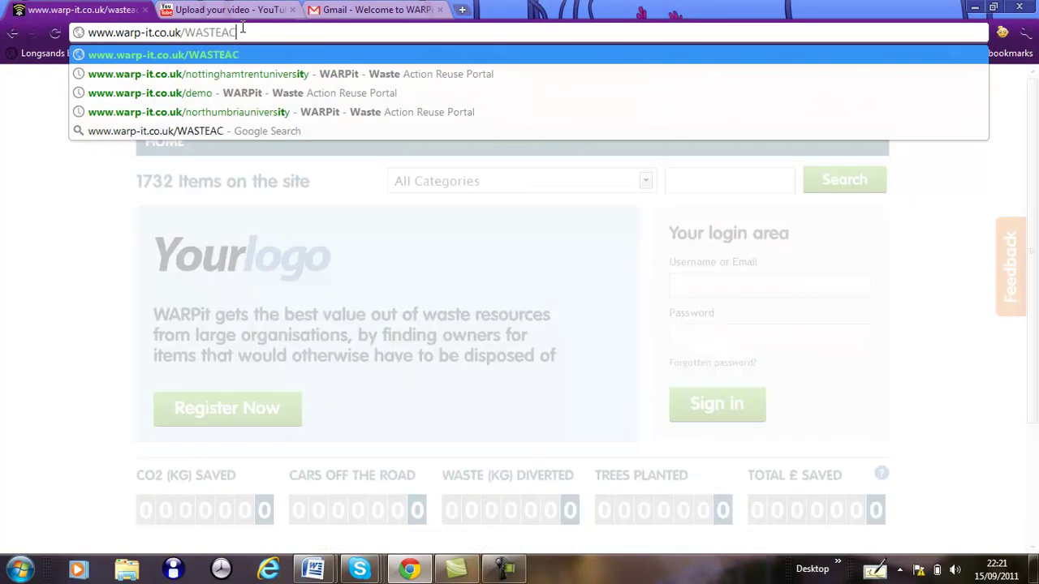
pyautogui.write('T')
pyautogui.press('Return')
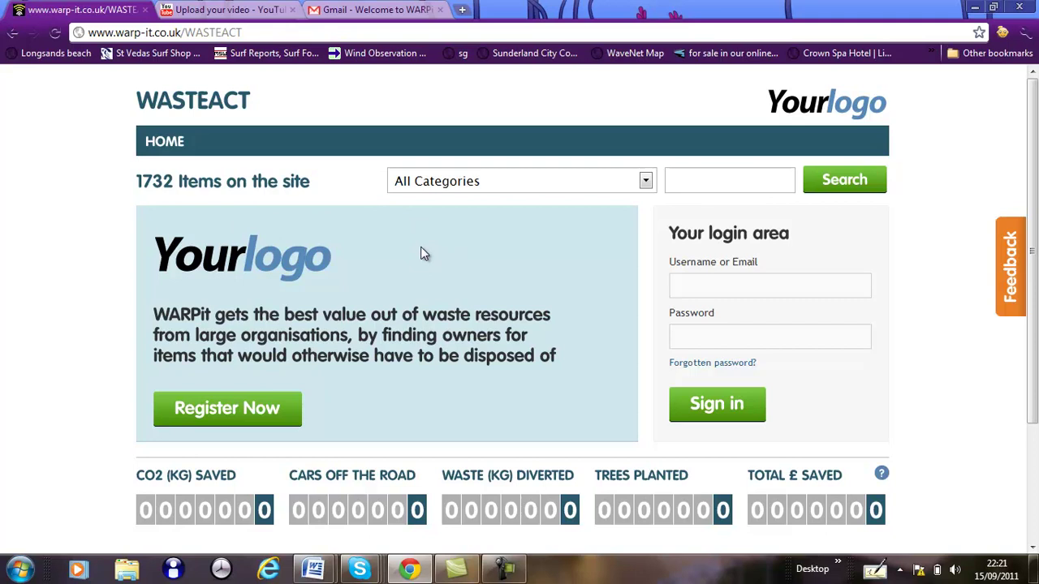
# View the staff registration form, then search listed items and log in to check the Stacking chairs status.
pyautogui.click(245, 424)
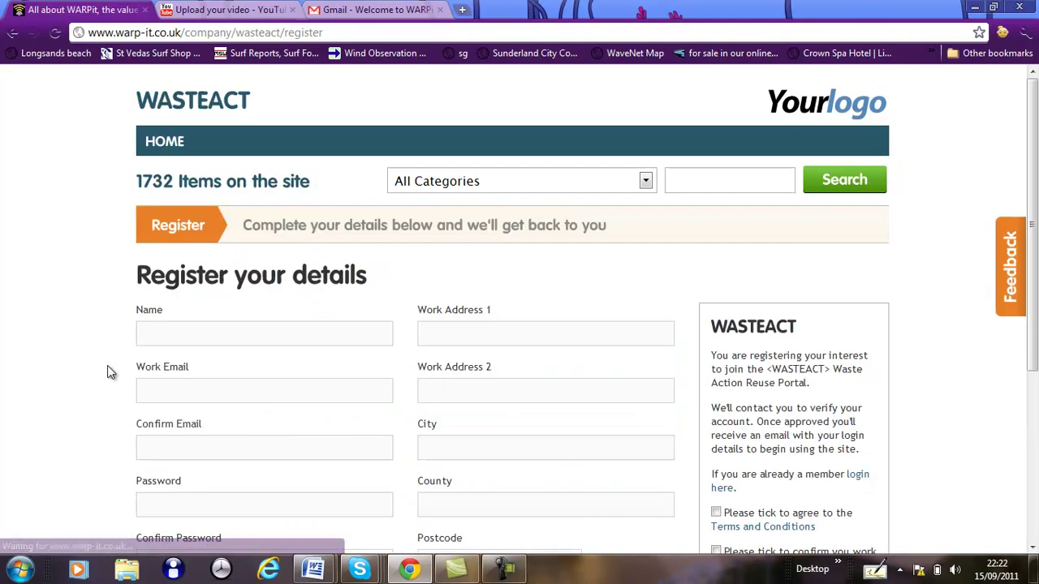
pyautogui.scroll(-2, 111, 372)
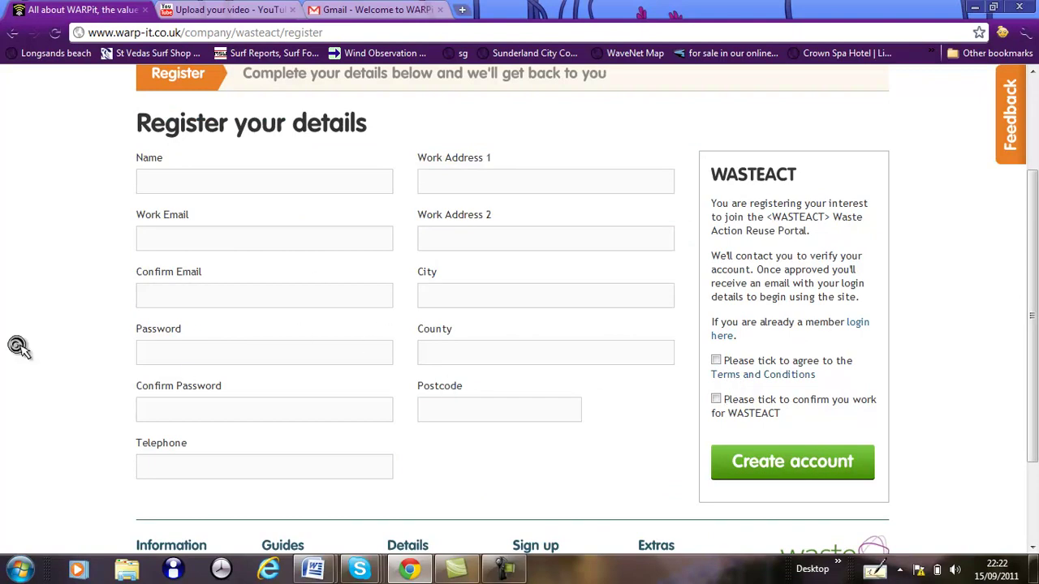
pyautogui.scroll(2, 17, 343)
pyautogui.scroll(-1, 17, 343)
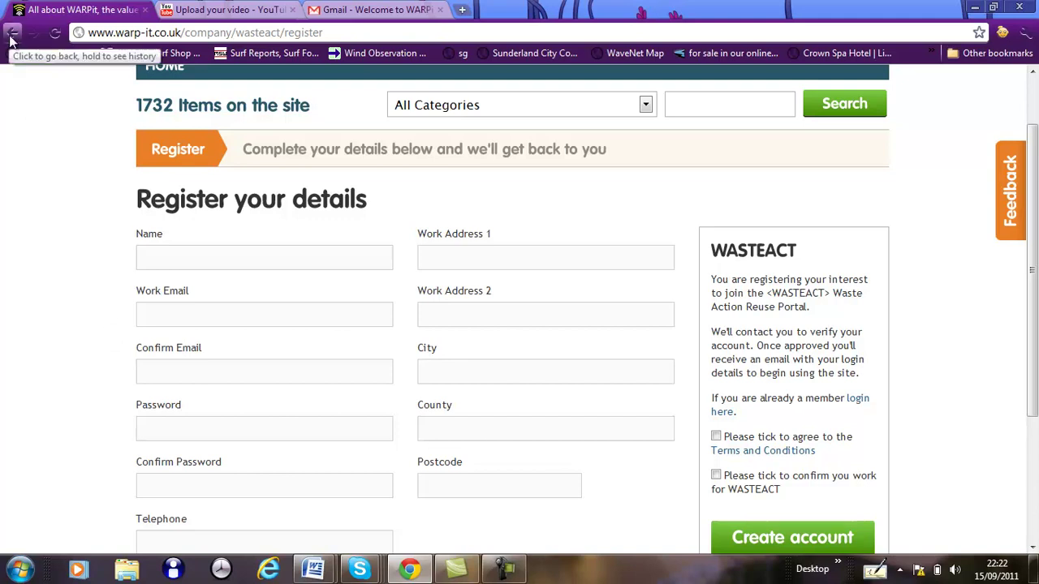
pyautogui.click(843, 113)
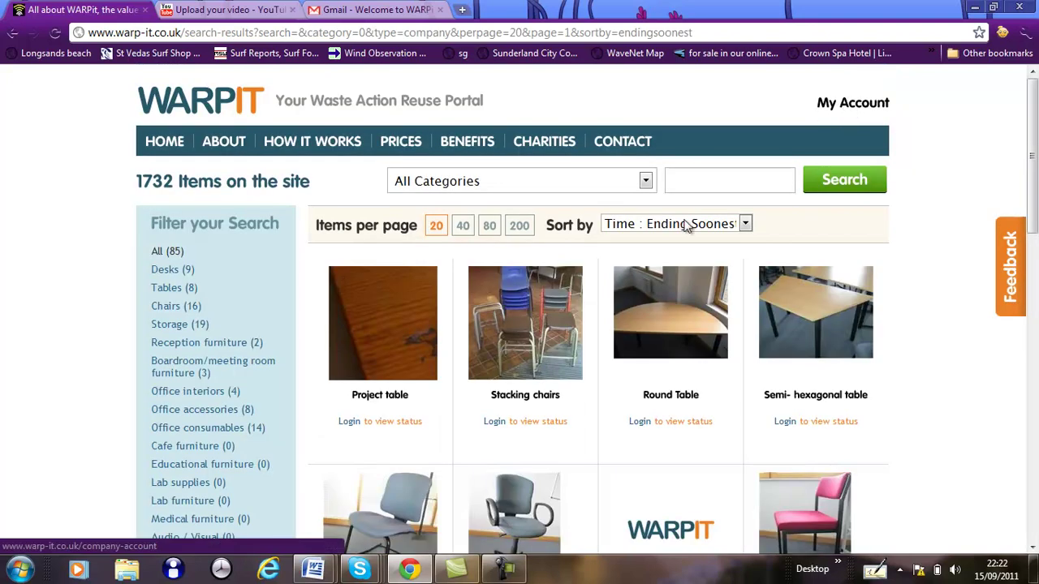
pyautogui.click(496, 424)
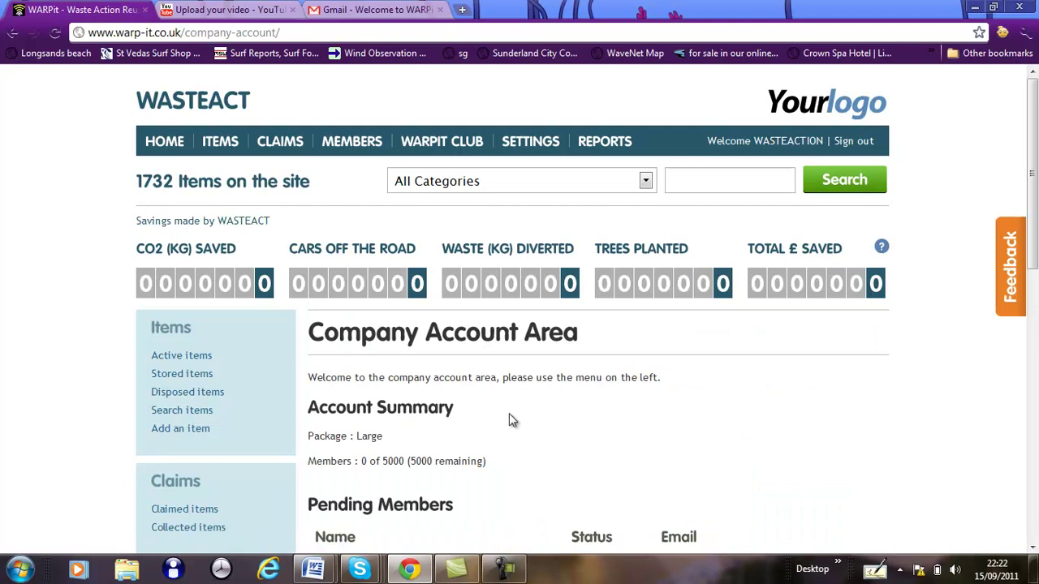
# Sign out of the organisation account and log in as a staff member with the suggested username and password.
pyautogui.click(852, 143)
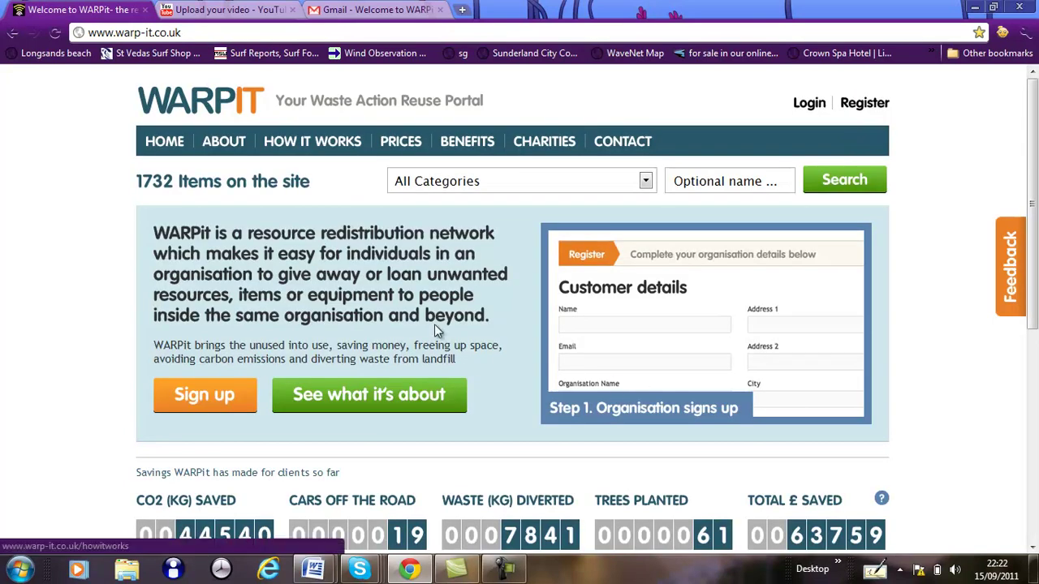
pyautogui.click(814, 106)
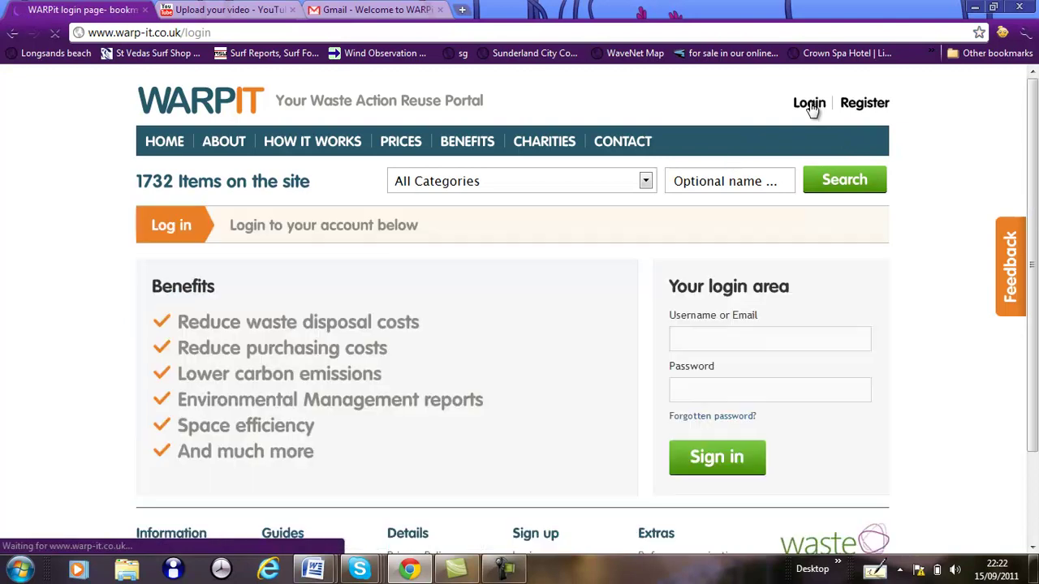
pyautogui.click(704, 335)
pyautogui.write('wa')
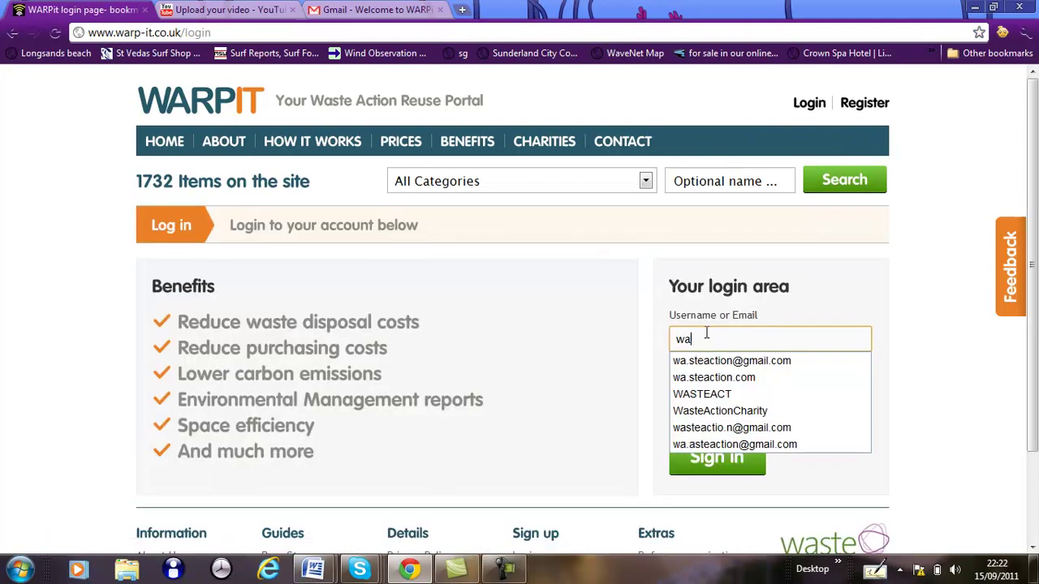
pyautogui.press('Down')
pyautogui.press('Return')
pyautogui.click(722, 395)
pyautogui.write('**')
pyautogui.click(719, 458)
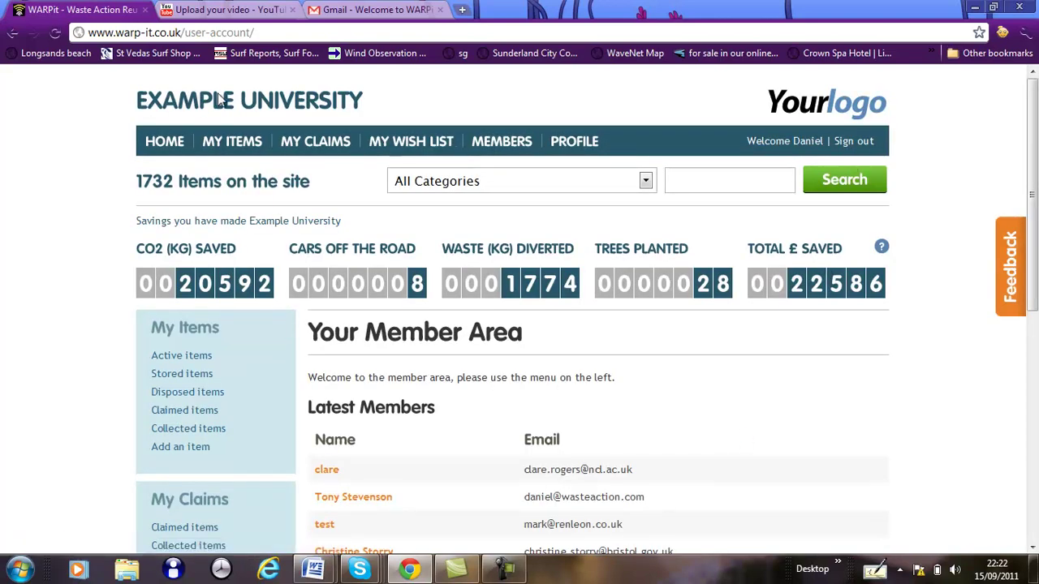
# Search all categories and show the 76 listings offered by WARPit Members.
pyautogui.click(839, 181)
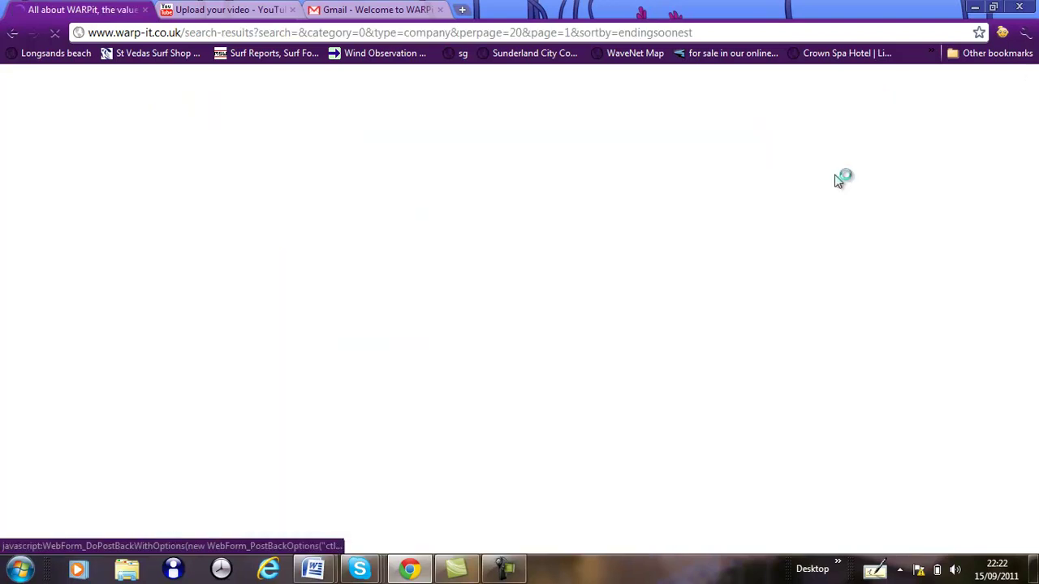
pyautogui.scroll(-2, 105, 344)
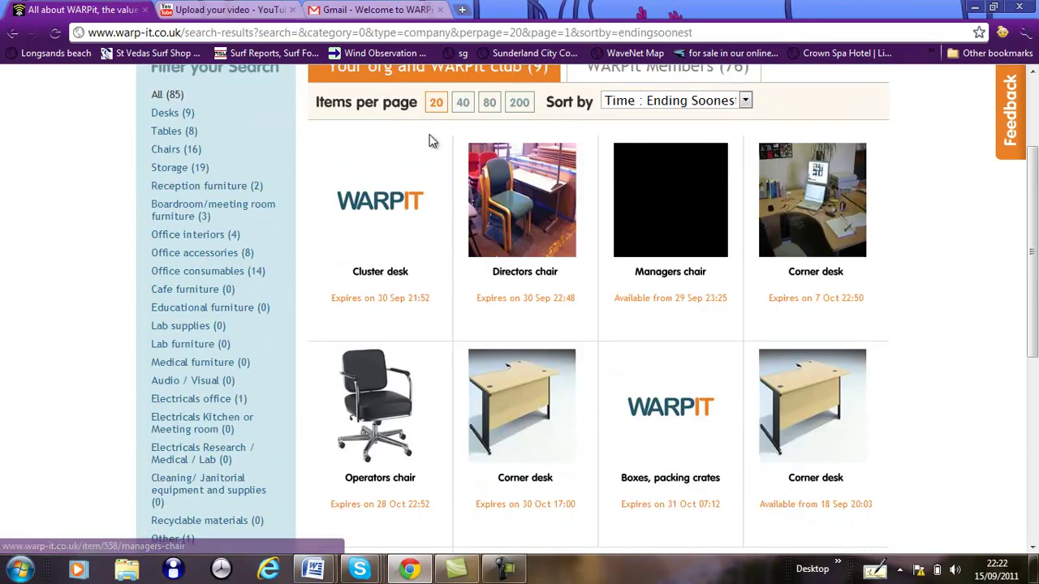
pyautogui.scroll(2, 393, 243)
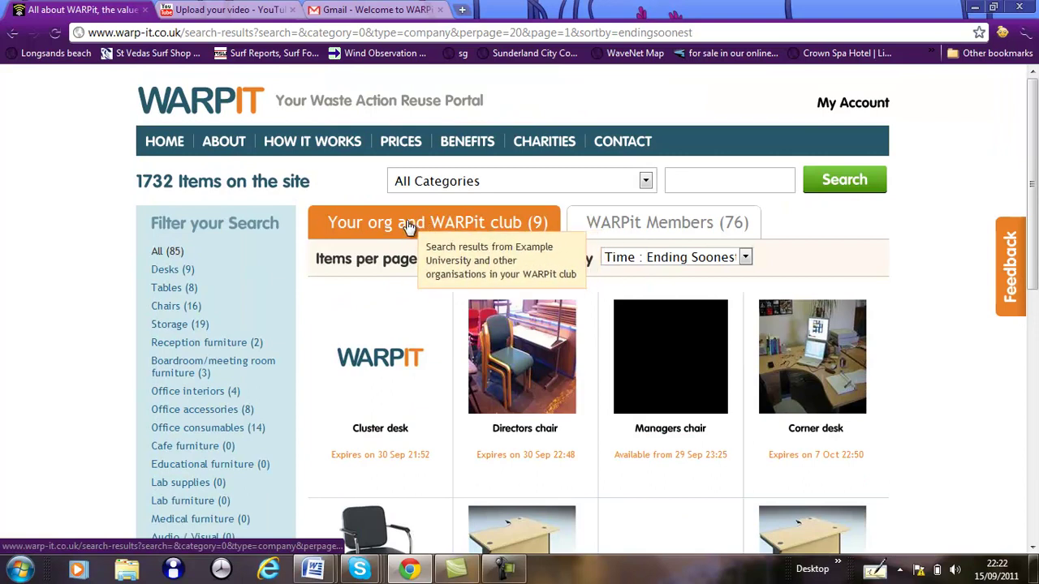
pyautogui.click(622, 226)
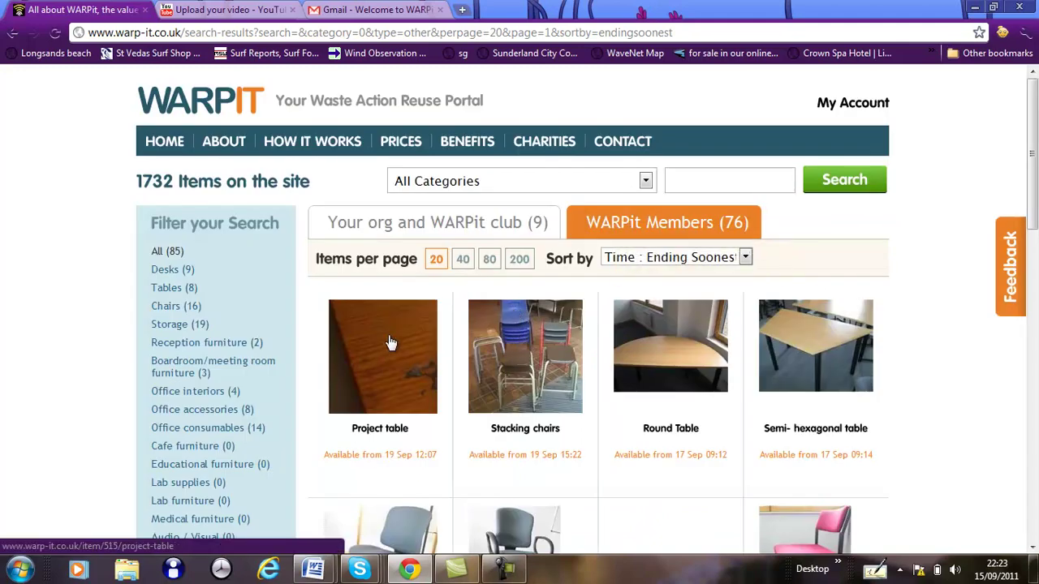
# Set a Remind Me notification on the Project table listing.
pyautogui.click(391, 349)
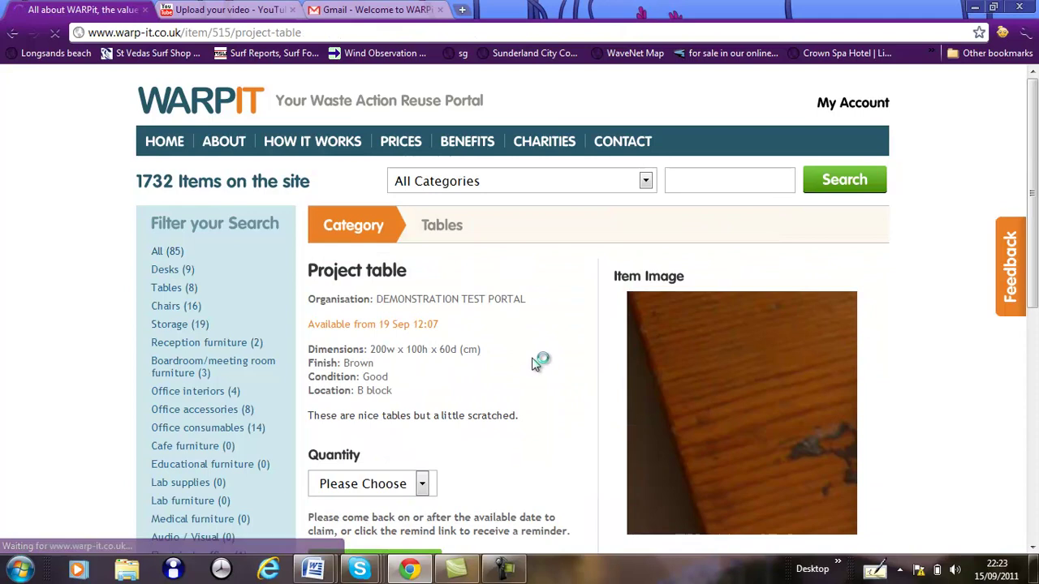
pyautogui.scroll(-2, 534, 357)
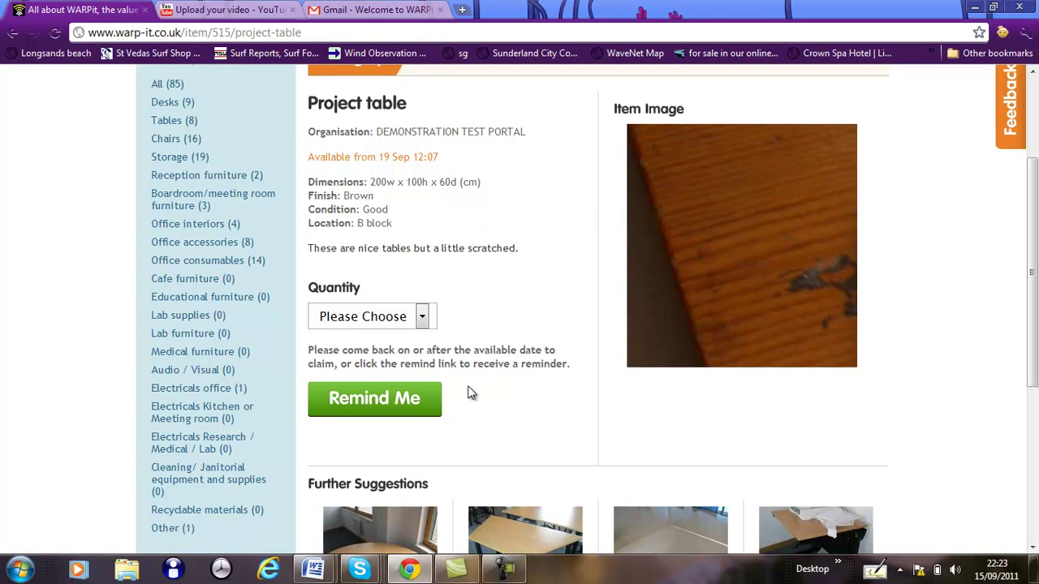
pyautogui.click(379, 409)
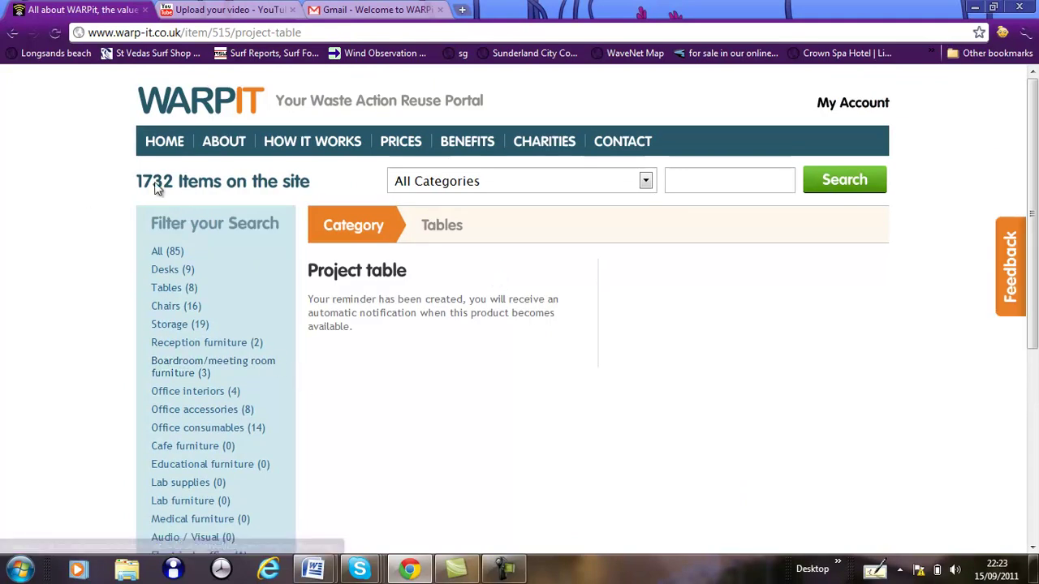
pyautogui.click(828, 187)
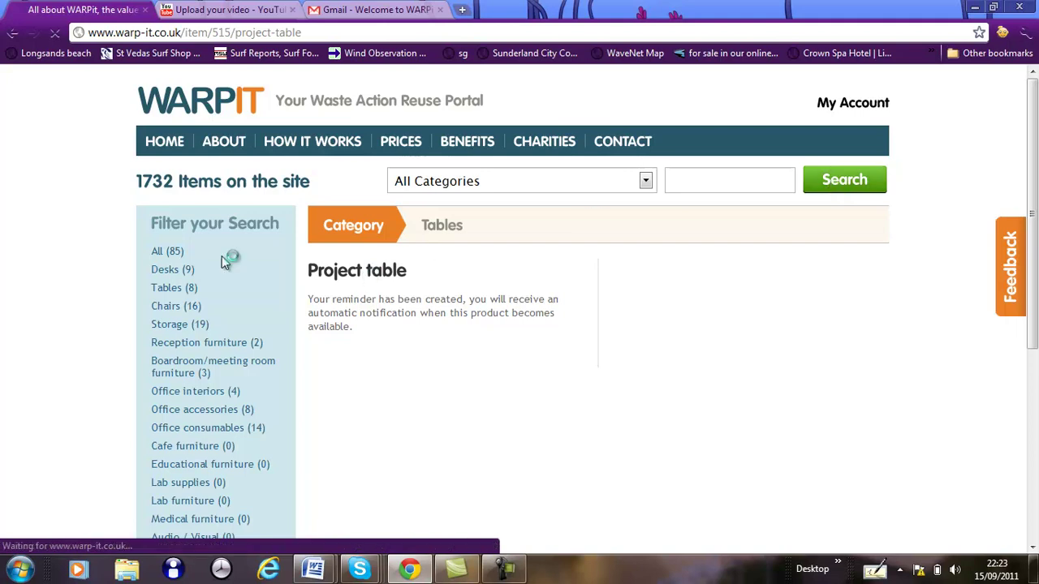
# Browse the 9 organisation and WARPit club results, then open and close the feedback form.
pyautogui.scroll(-2, 51, 207)
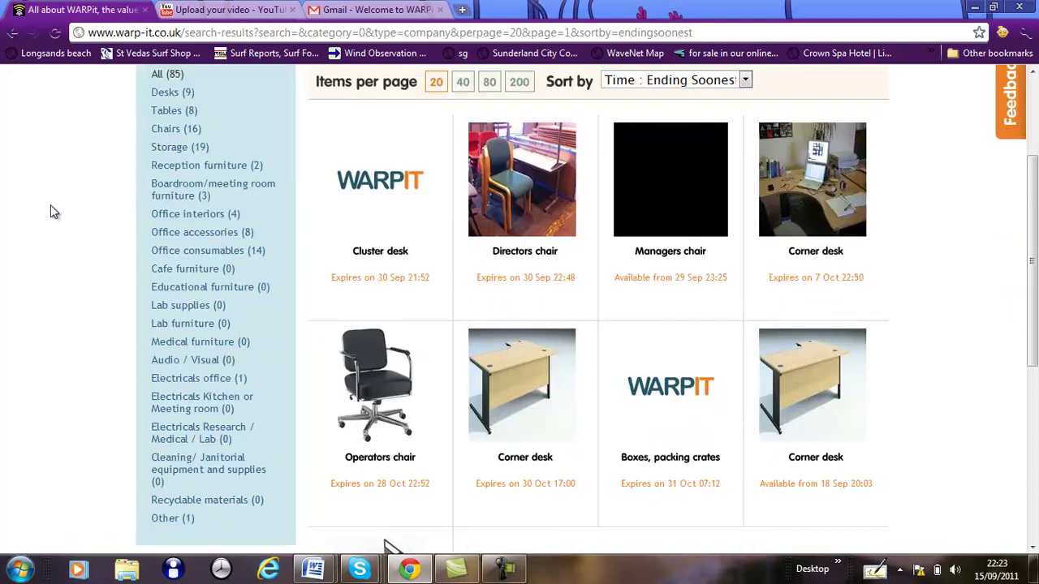
pyautogui.scroll(1, 51, 204)
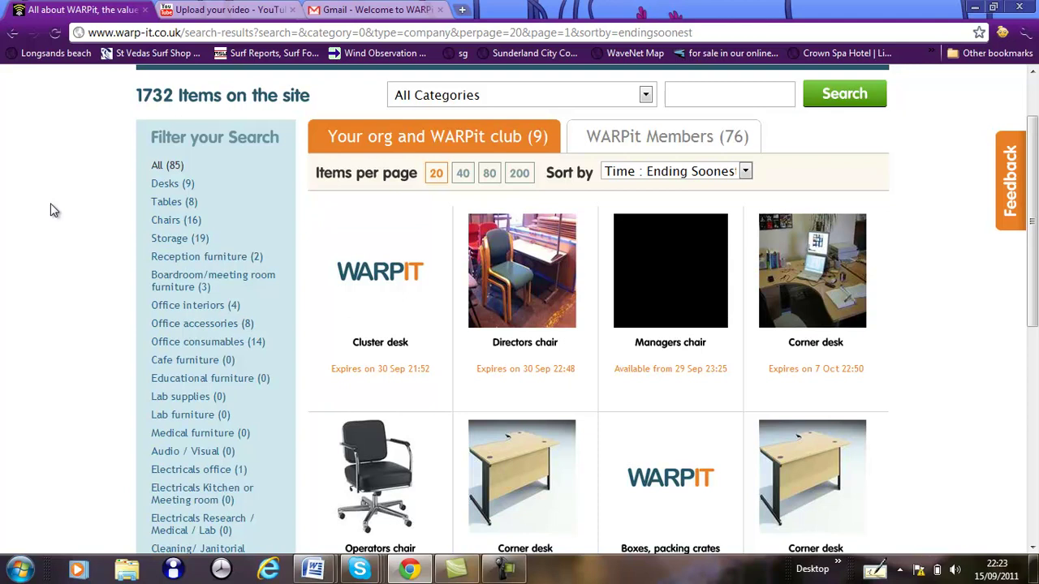
pyautogui.scroll(-4, 50, 210)
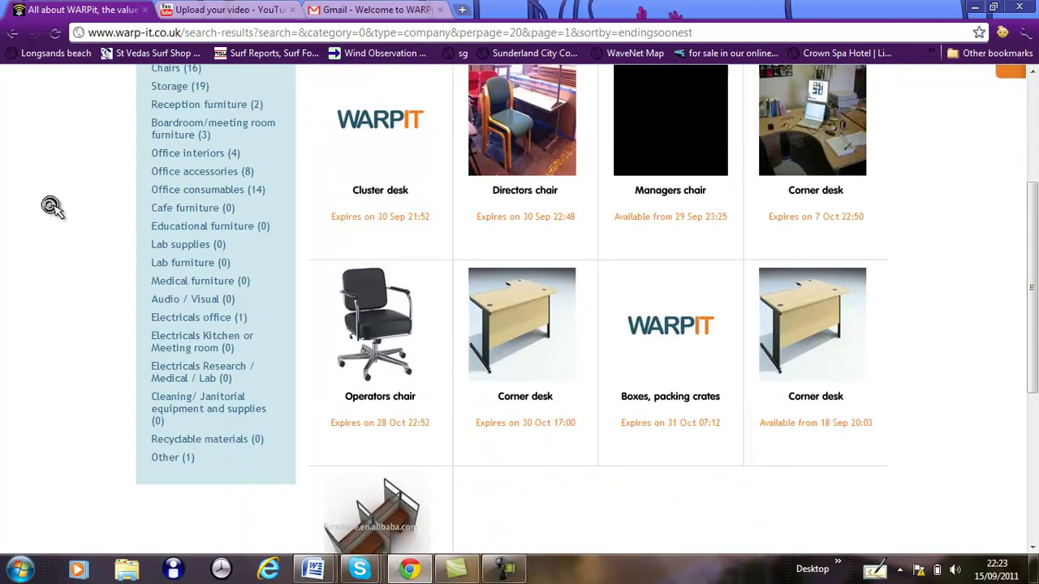
pyautogui.scroll(5, 50, 210)
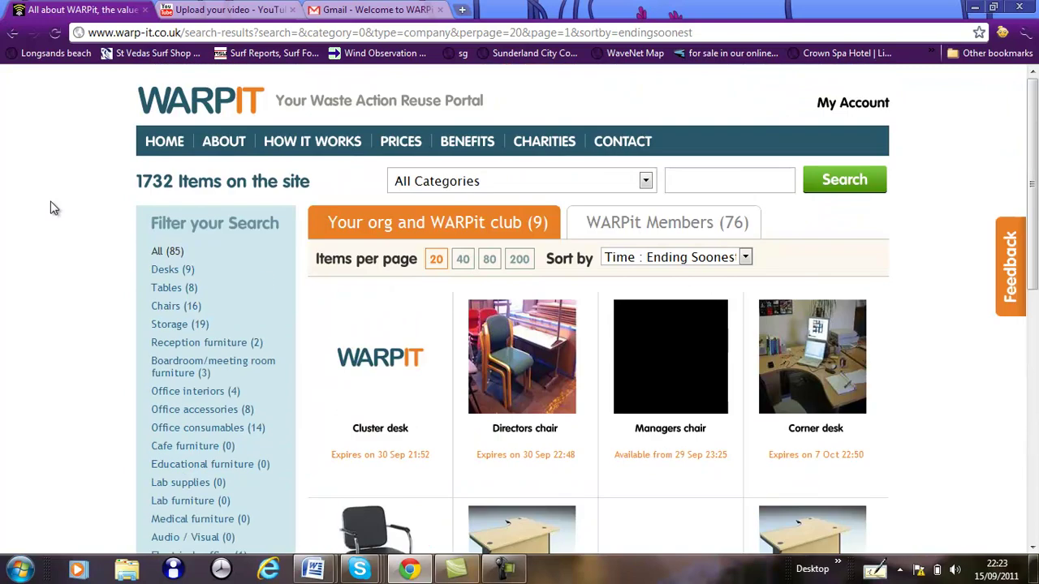
pyautogui.click(1011, 268)
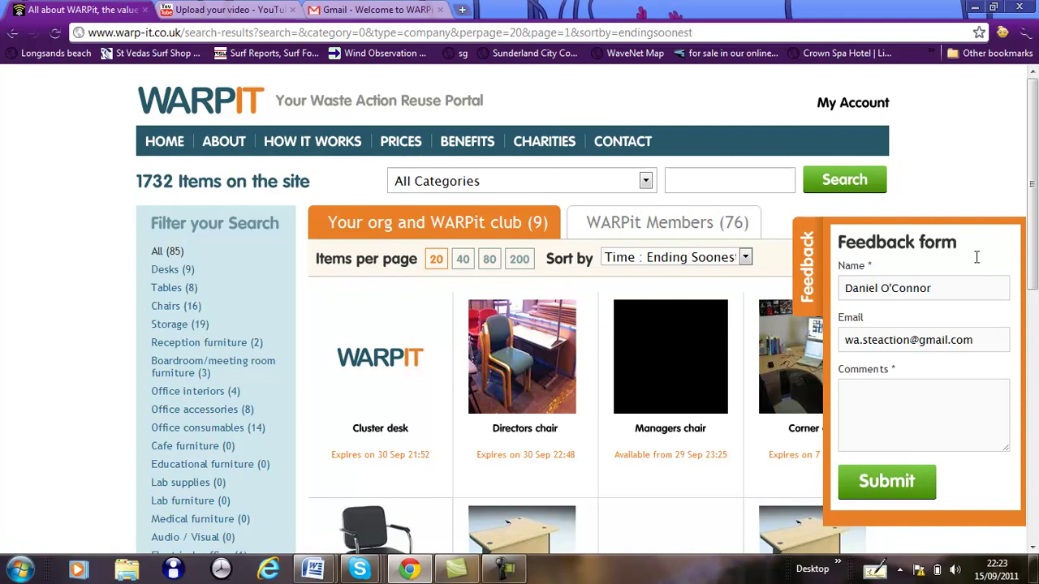
pyautogui.click(805, 270)
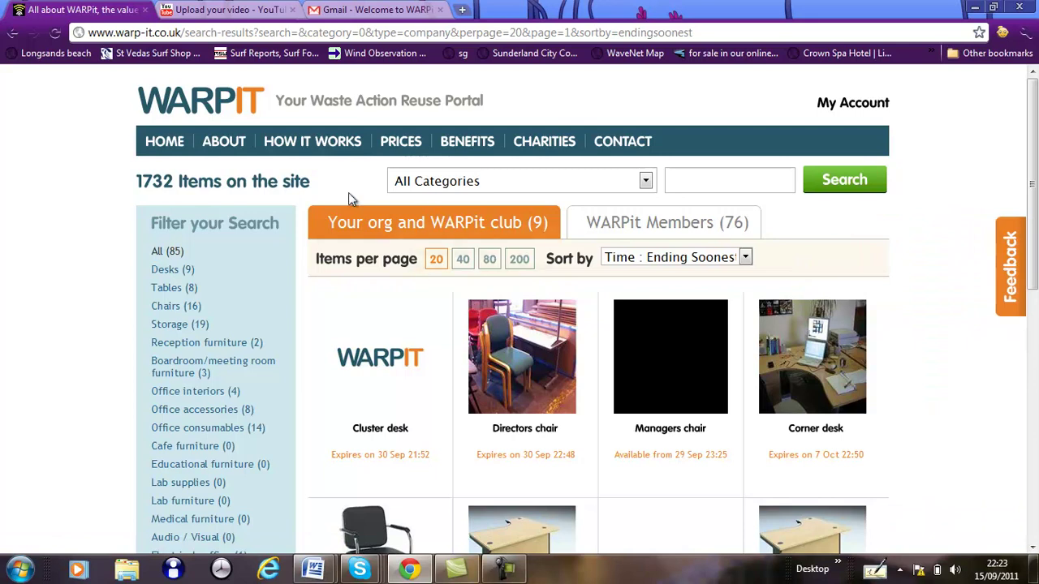
# Go back to the WARPit home page and view its client savings counters.
pyautogui.click(159, 146)
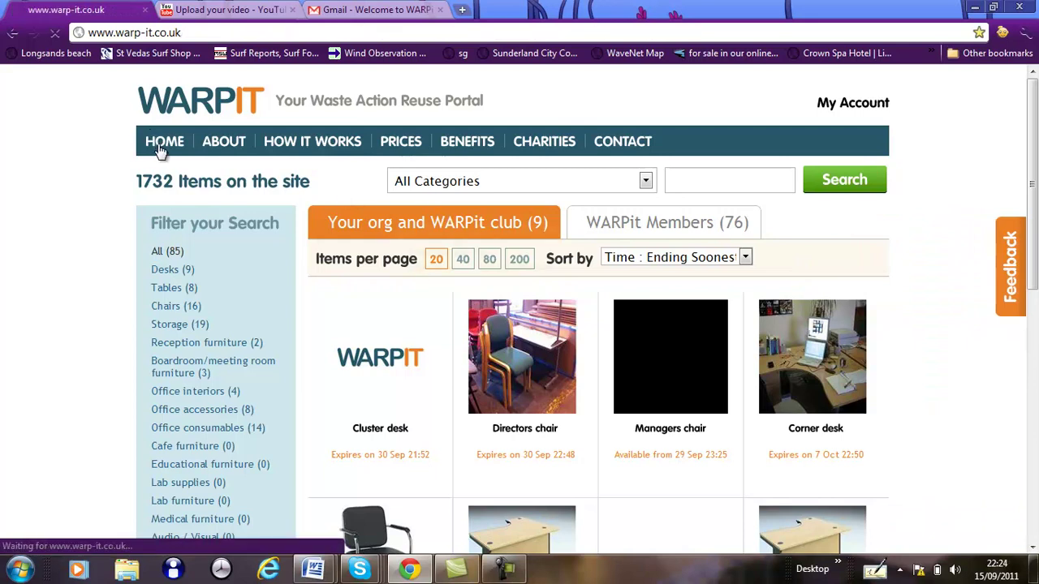
pyautogui.scroll(-3, 64, 300)
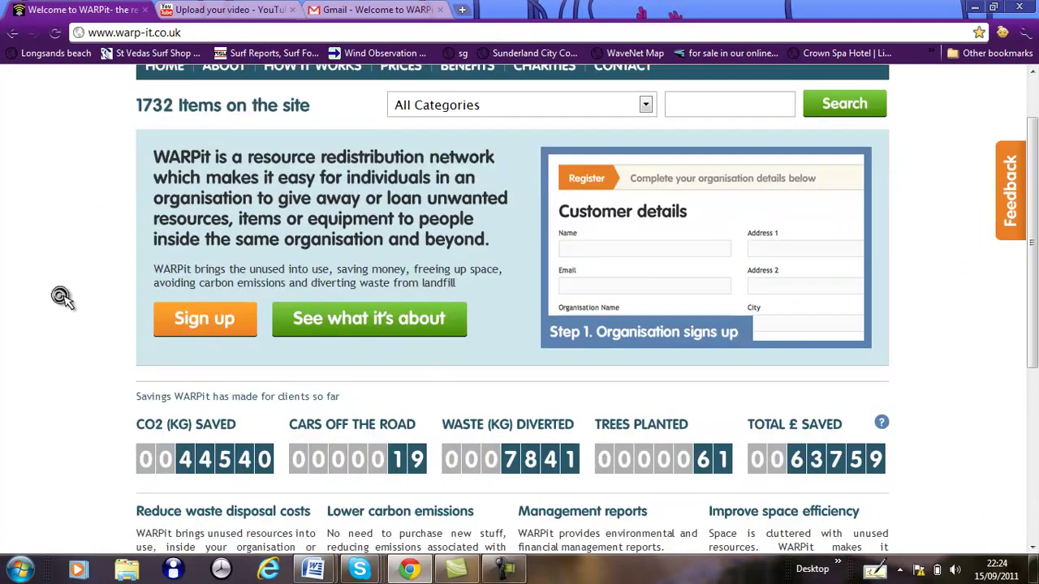
pyautogui.scroll(2, 64, 301)
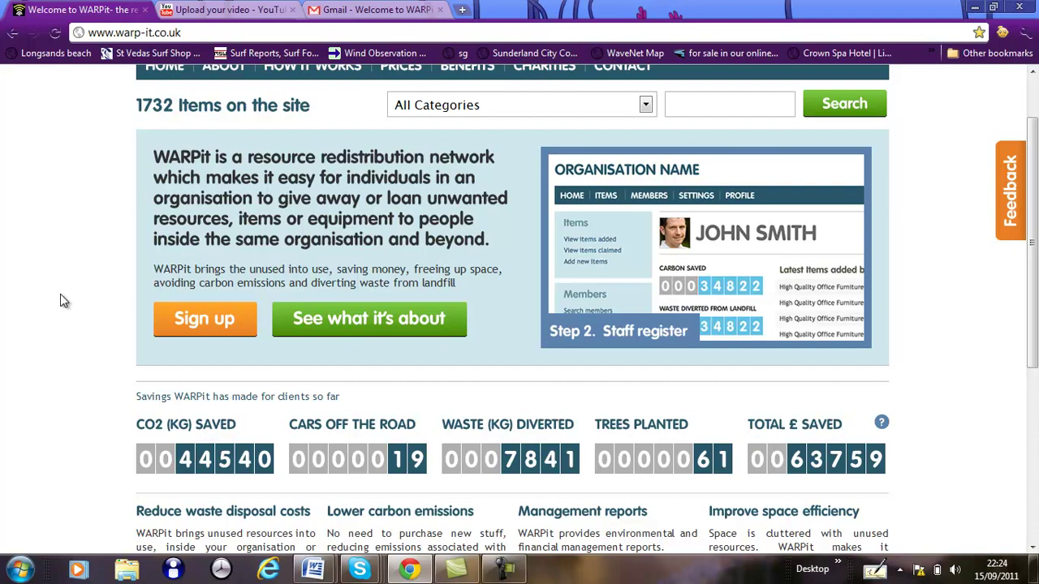
pyautogui.scroll(1, 61, 301)
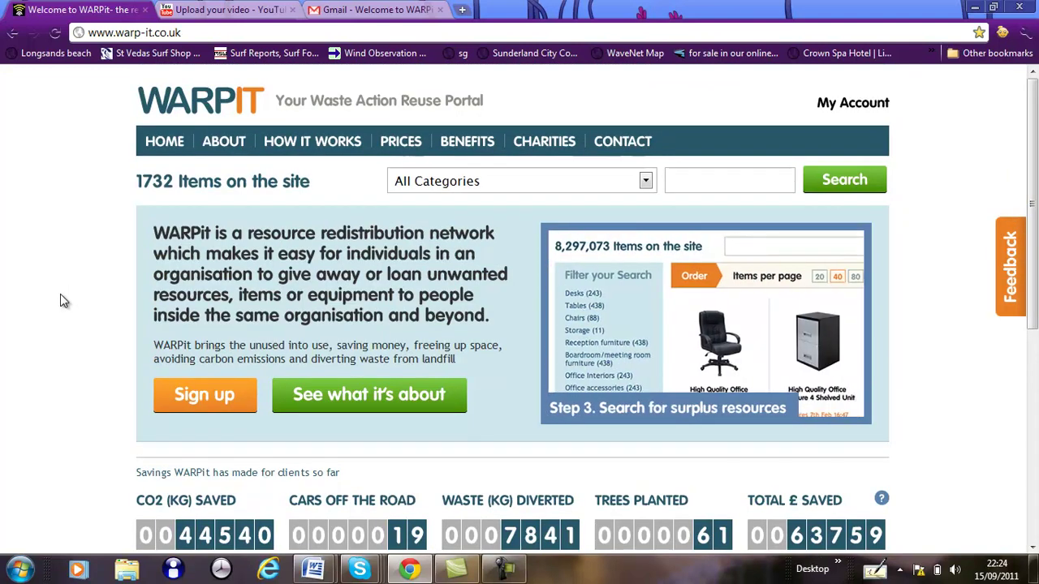